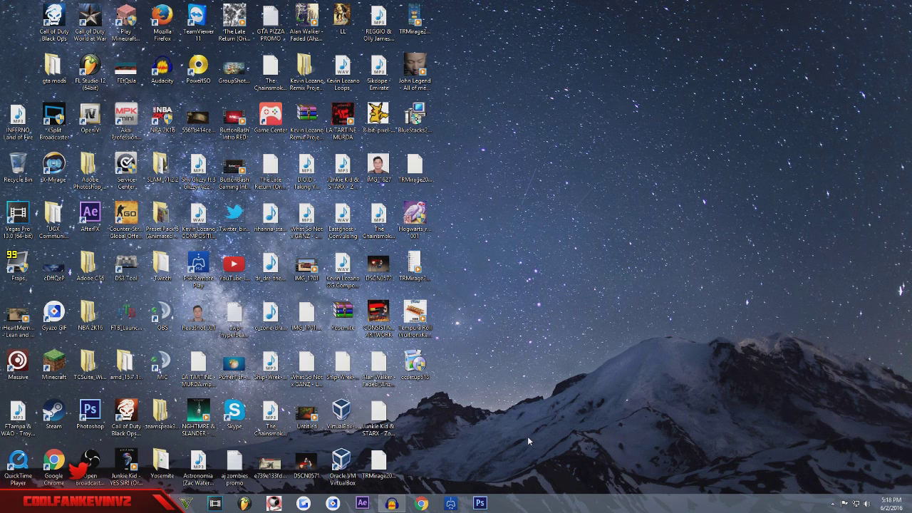
- Launch Photoshop and open the IMG_1802 screenshot from the Clash Royale Thumbnail Tutorial folder
left_click(479, 503)
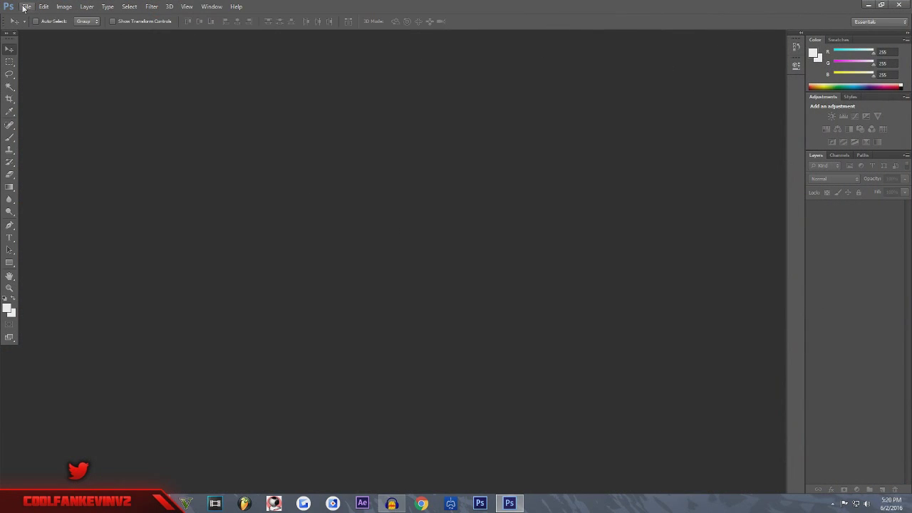
left_click(25, 7)
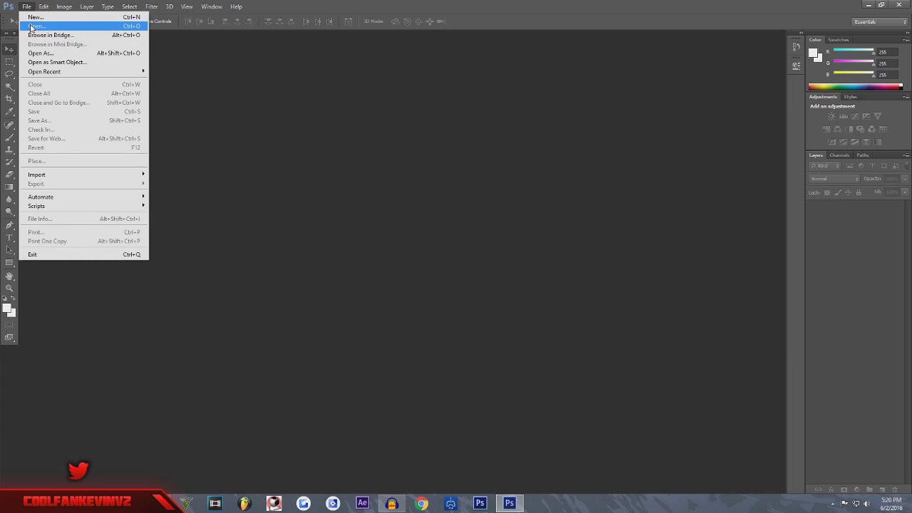
left_click(32, 26)
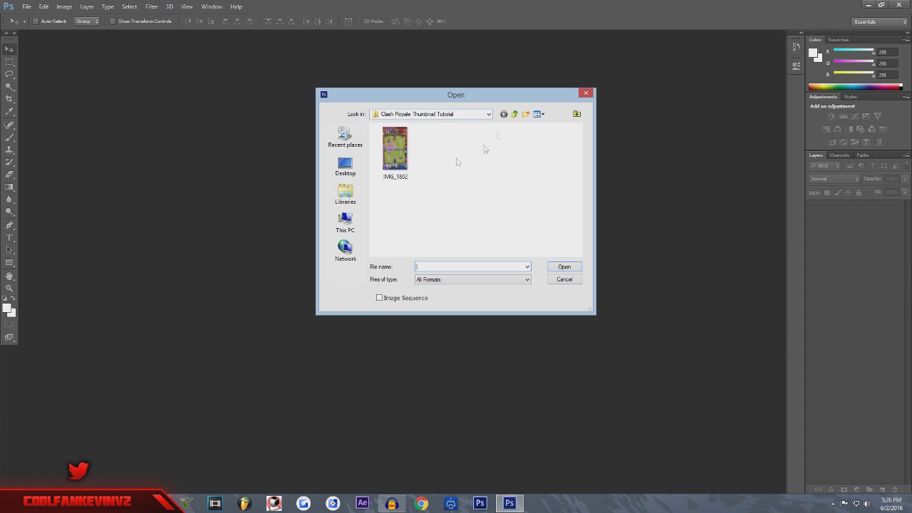
double_click(403, 153)
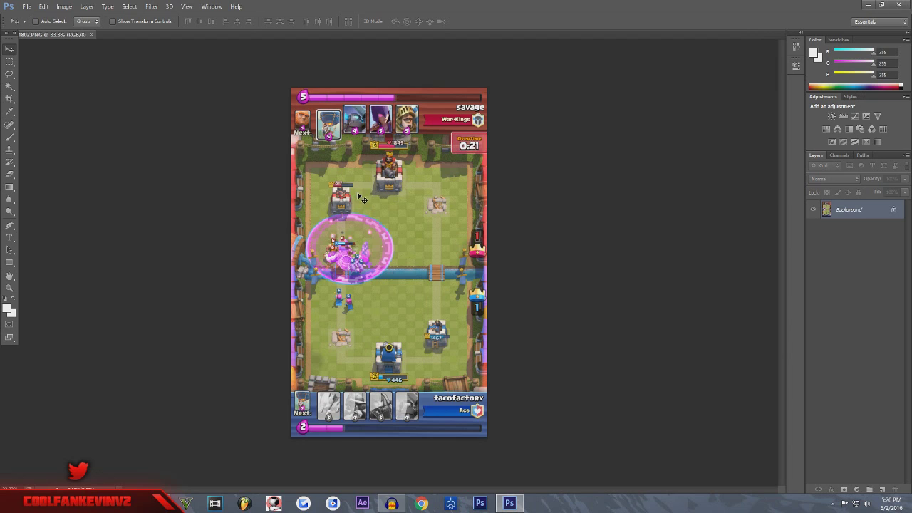
- Crop the game screenshot to a full-width section of the arena around the river, about 888 pixels high
key("l")
left_click(9, 101)
left_click(9, 100)
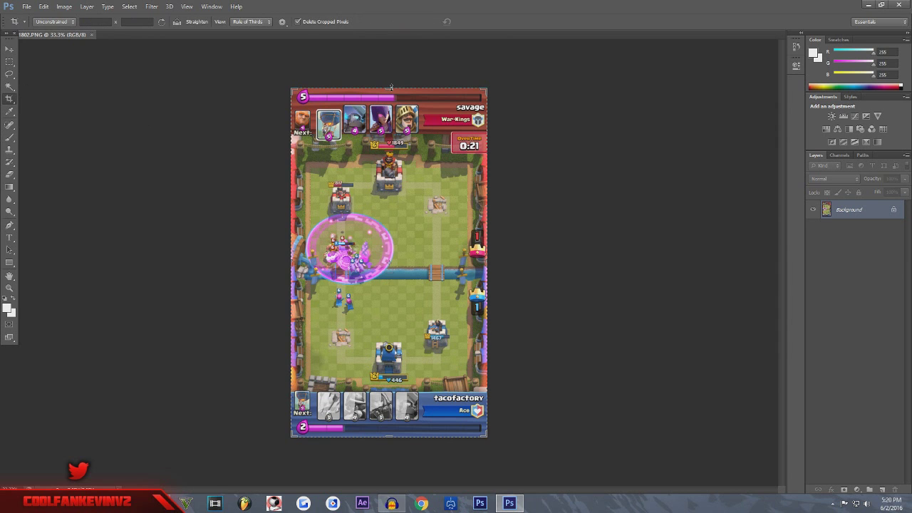
left_click_drag(389, 88, 391, 133)
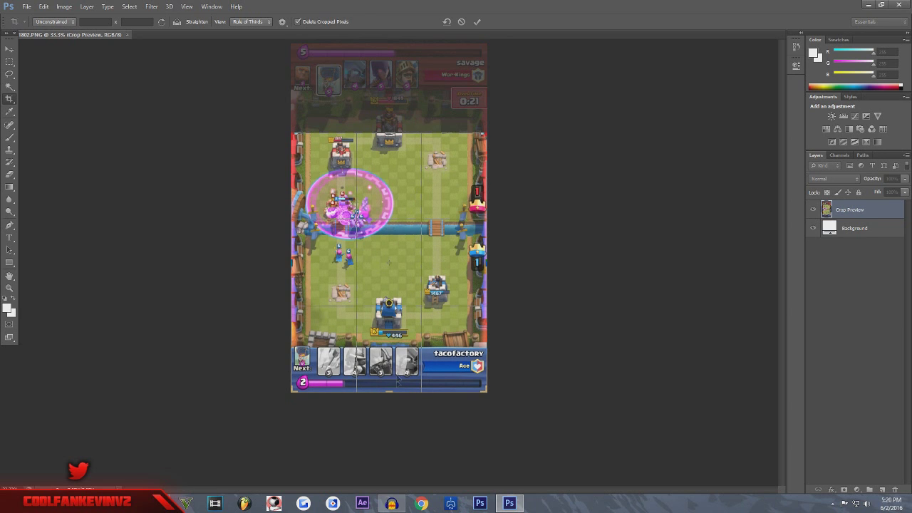
left_click_drag(392, 392, 412, 333)
left_click(13, 49)
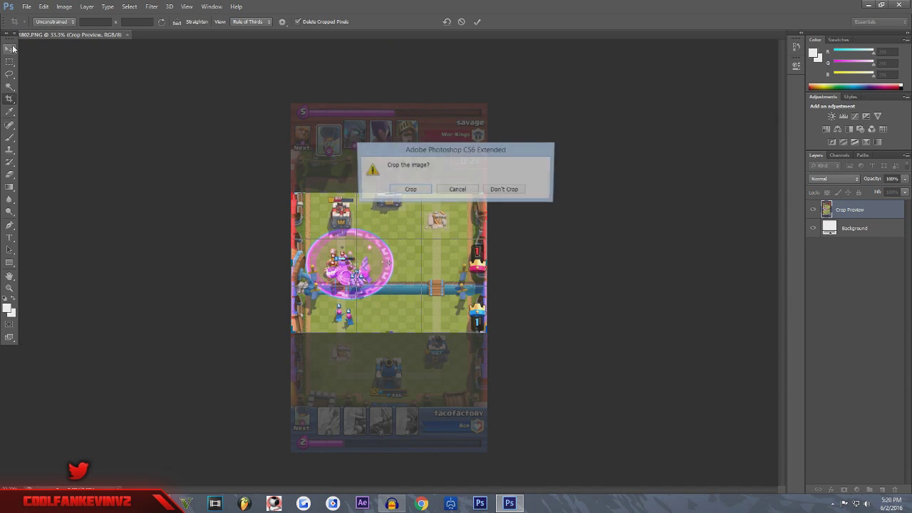
left_click(406, 189)
- Resize the cropped image to 1280 by 720 pixels without constrained proportions, using Bicubic Sharper resampling
left_click(64, 6)
left_click(100, 76)
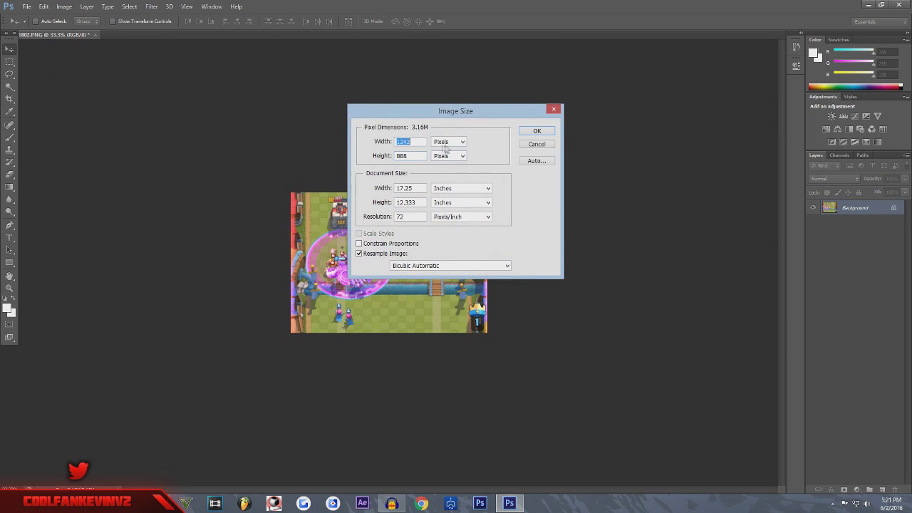
type("1280")
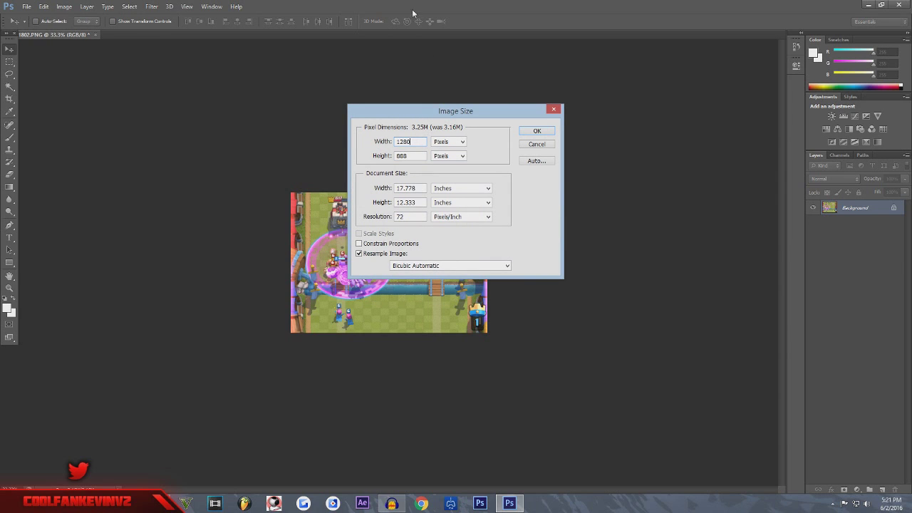
key("Tab")
type("720")
left_click(435, 269)
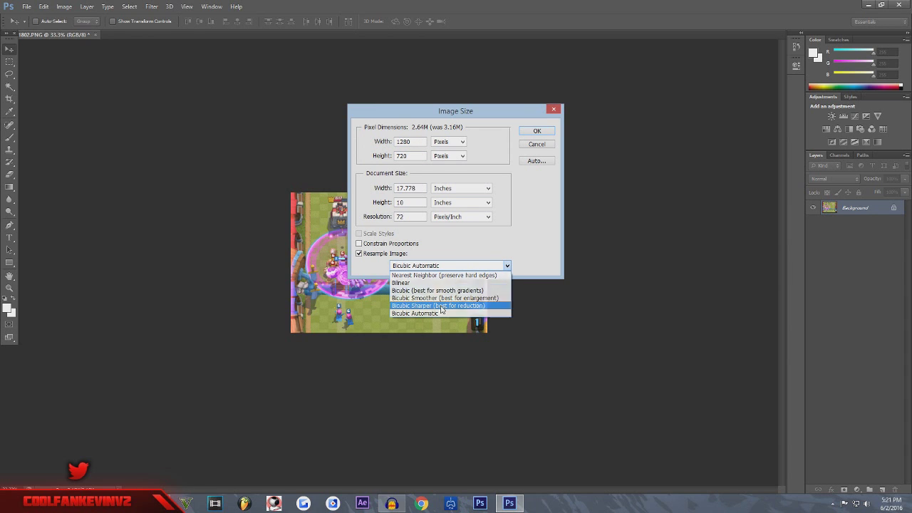
left_click(443, 305)
left_click(534, 130)
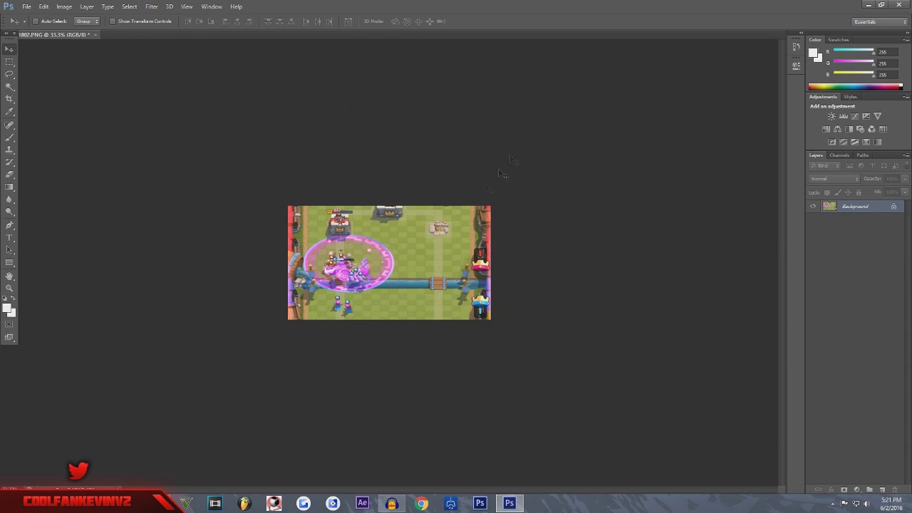
scroll(368, 278, "up", 5, "alt")
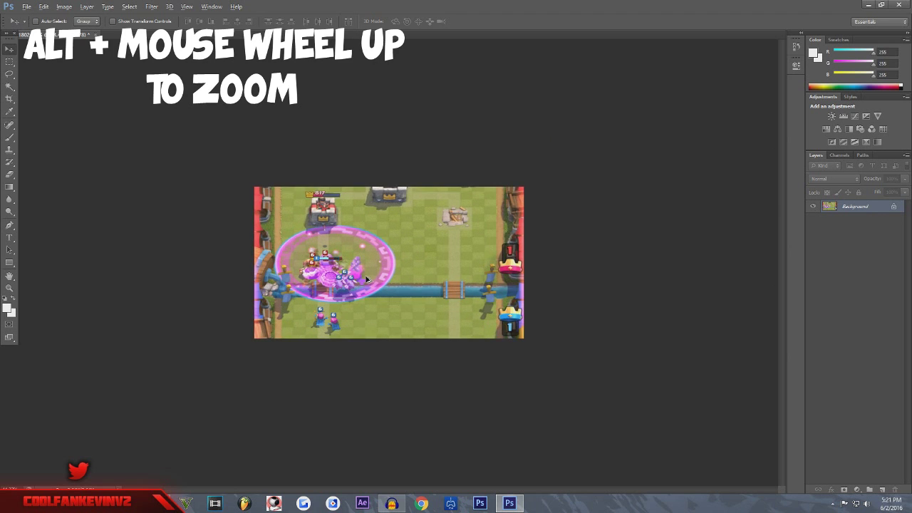
scroll(367, 278, "up", 2, "alt")
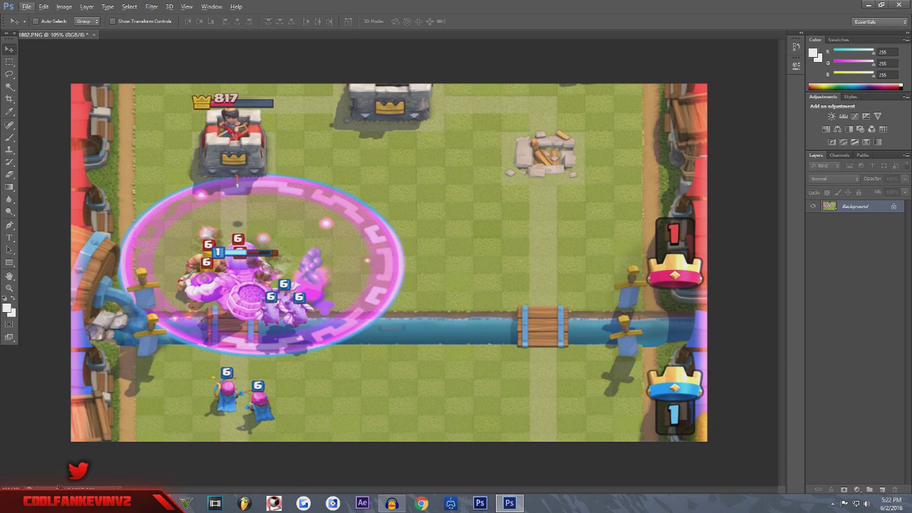
- Switch to Firefox and run a Google image search for "rage card clash royale png"
left_click(868, 5)
left_click(239, 24)
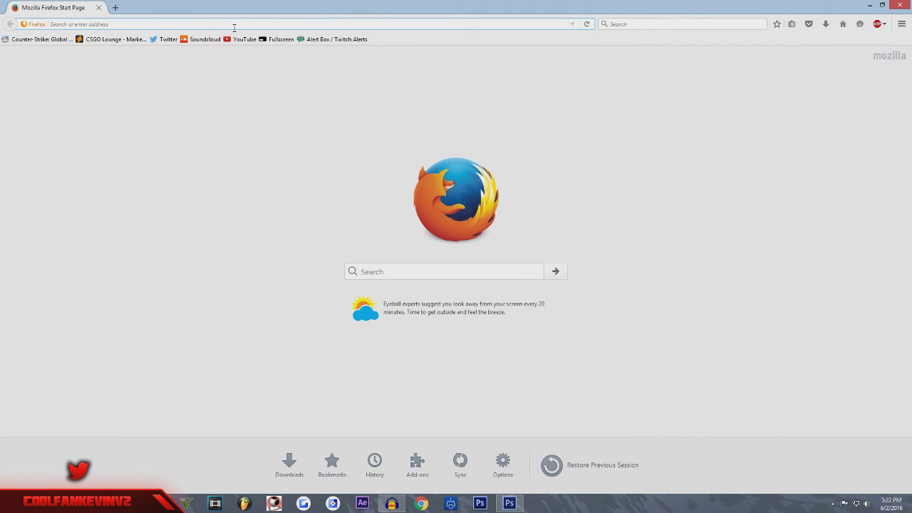
type("s")
key("BackSpace")
type("rage card clash royale png")
key("Return")
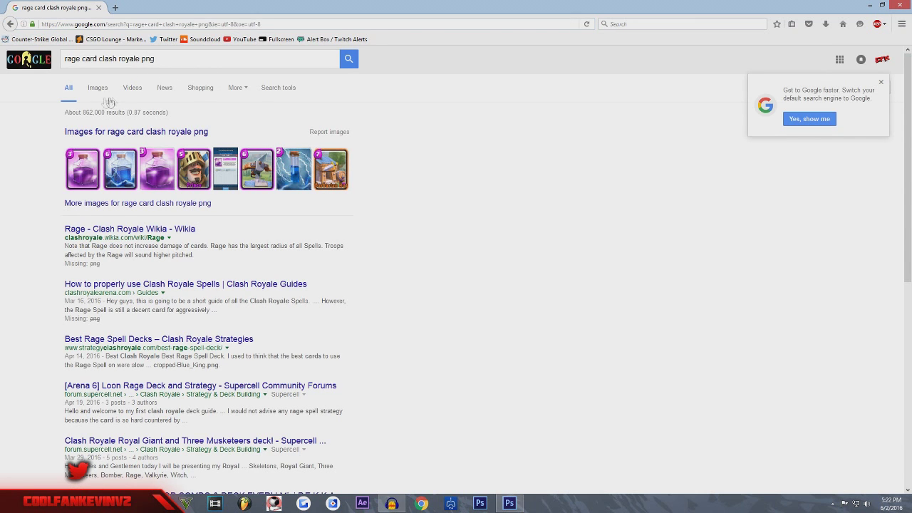
left_click(97, 87)
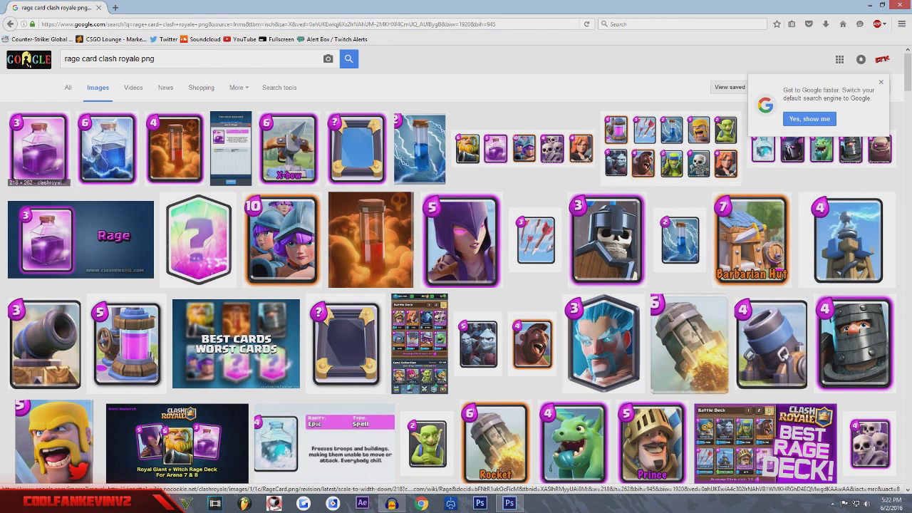
- Save the first Rage card result as the PNG image RageCard in the Clash Royale Thumbnail Tutorial folder
left_click(48, 152)
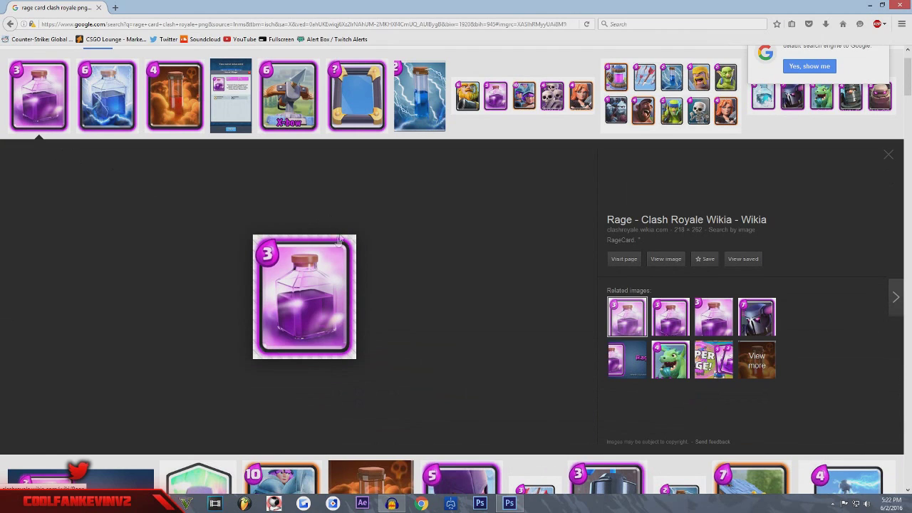
right_click(313, 286)
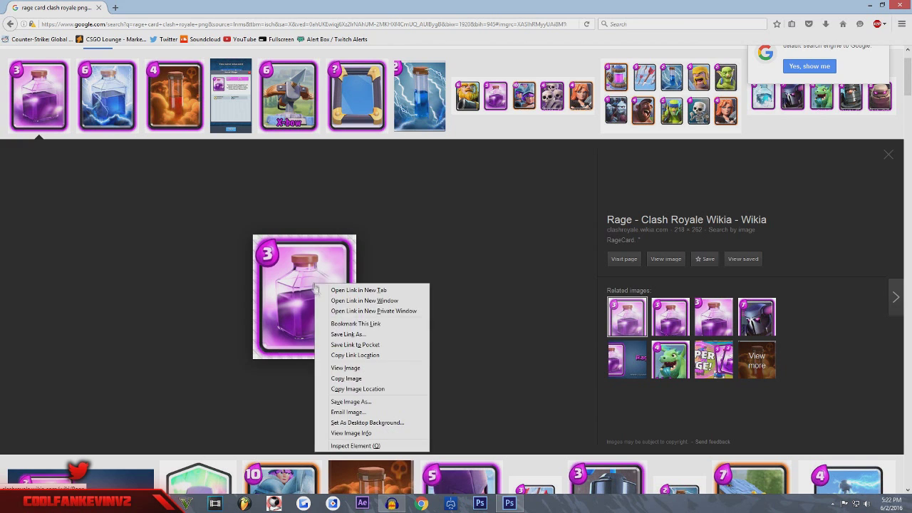
left_click(337, 404)
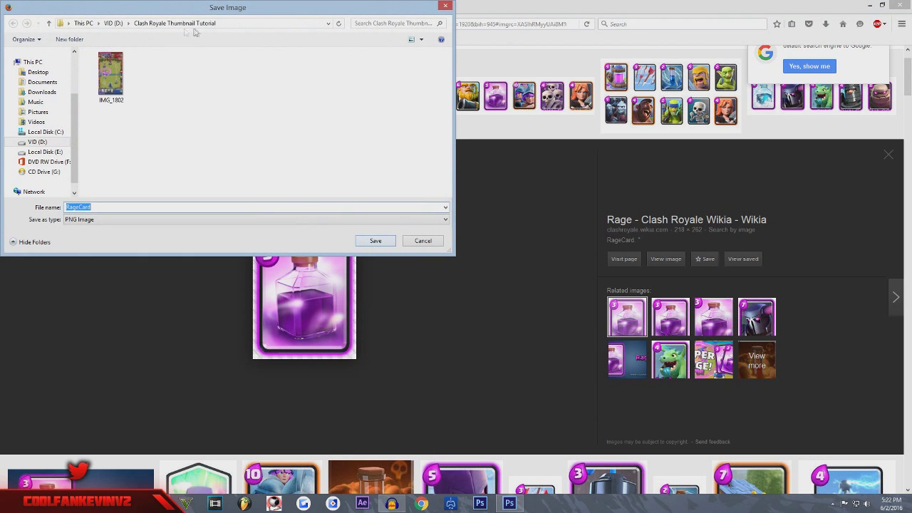
left_click(373, 240)
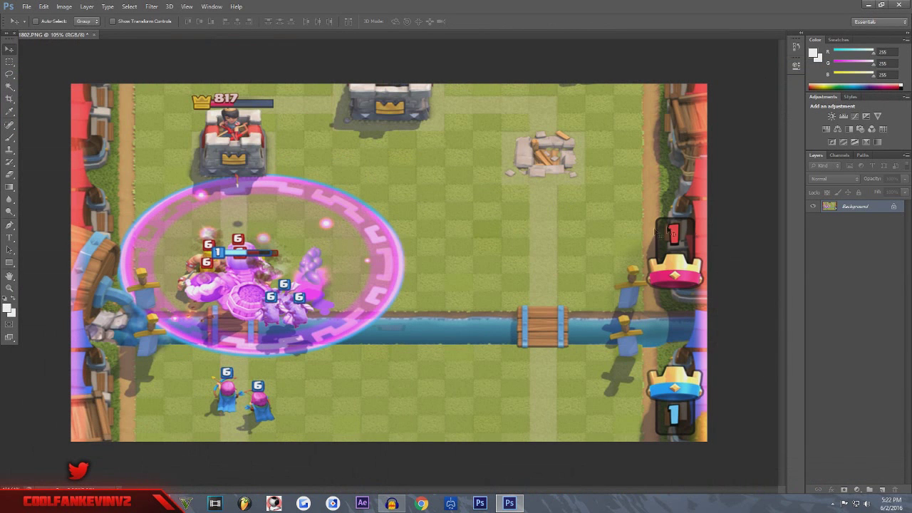
- Switch back to Photoshop, open RageCard, and transfer the card into the arena image as a new layer
left_click(26, 6)
left_click(62, 53)
left_click(444, 153)
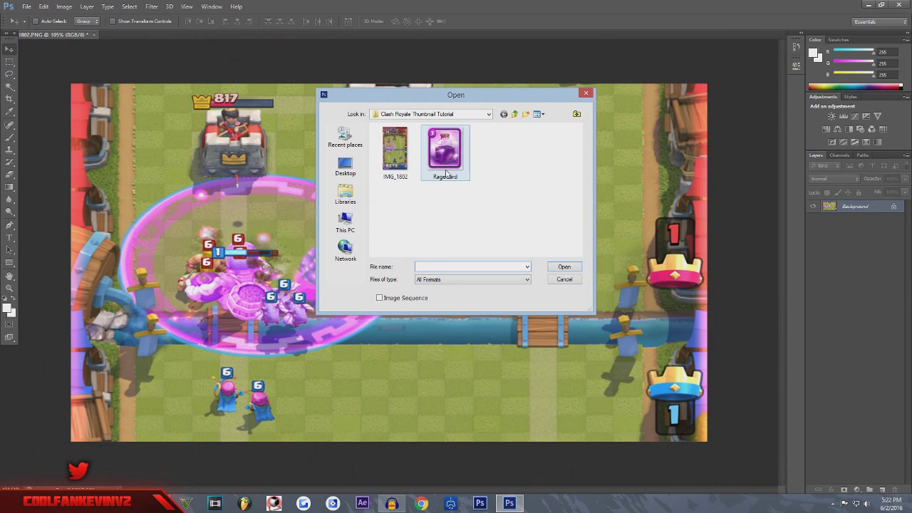
double_click(444, 160)
mouse_move(401, 248)
left_mouse_down()
mouse_move(141, 65)
mouse_move(417, 256)
mouse_move(404, 255)
mouse_move(413, 246)
left_mouse_up()
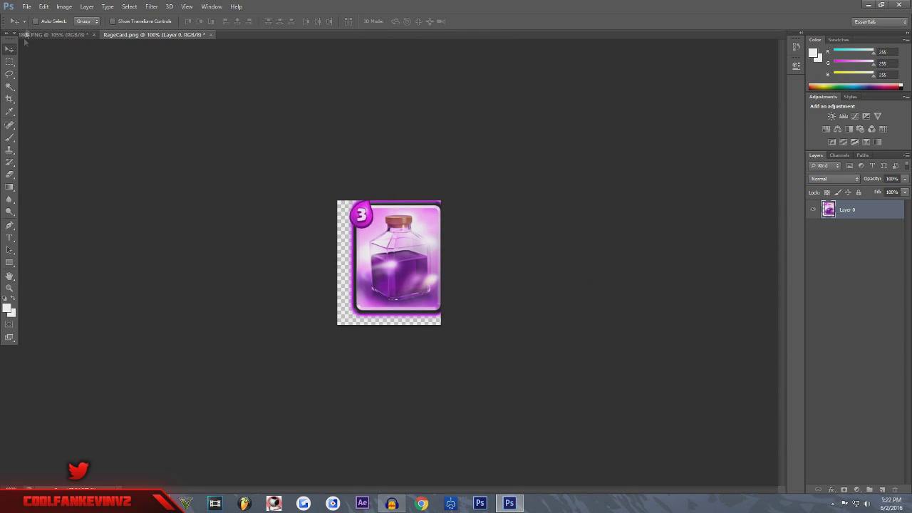
left_click_drag(402, 260, 494, 274)
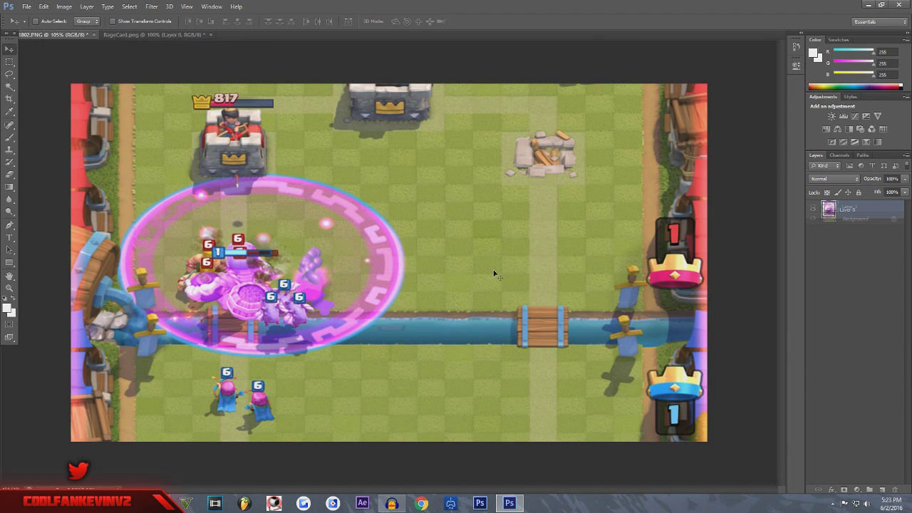
- Scale the rage card to about 118% width and 112% height, rotate it about 12° clockwise, and position it right of the pink spell circle
left_click(43, 6)
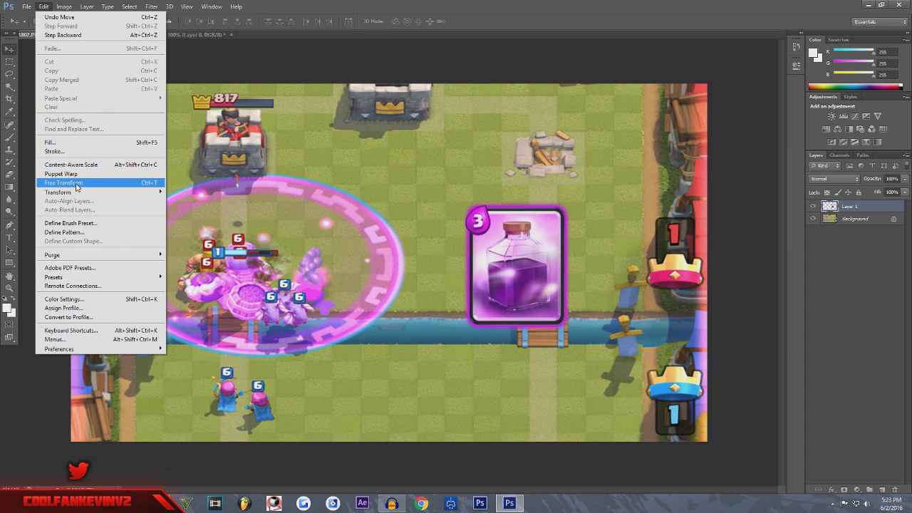
left_click(76, 184)
left_click_drag(626, 361, 588, 360)
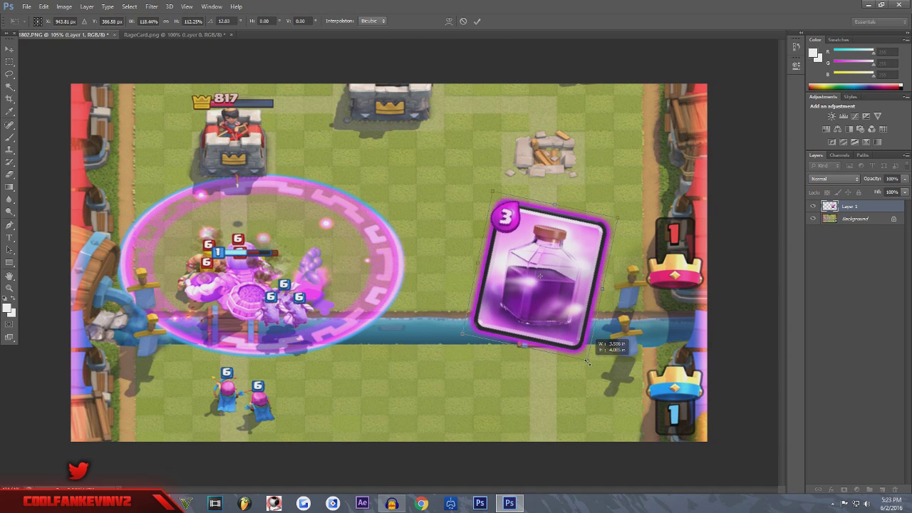
left_click_drag(576, 325, 580, 345)
left_click(10, 50)
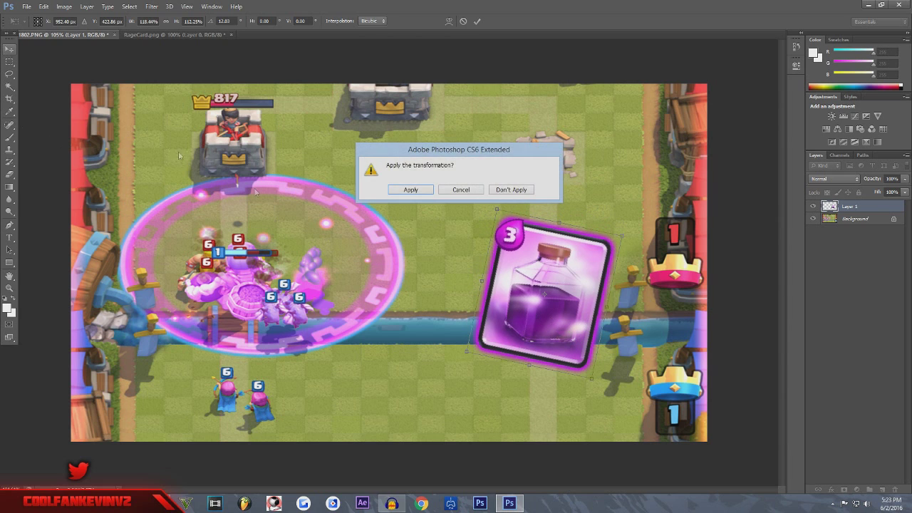
left_click(409, 191)
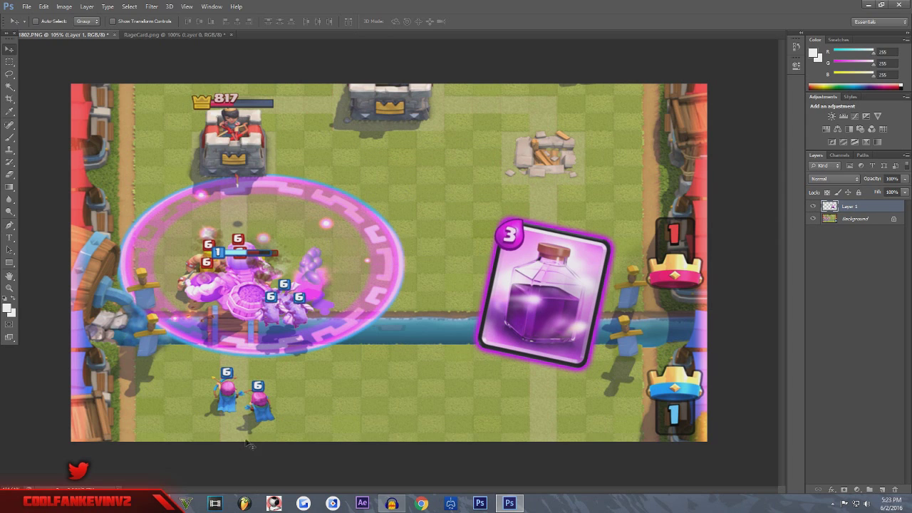
left_click_drag(551, 309, 520, 316)
key("shift+Left")
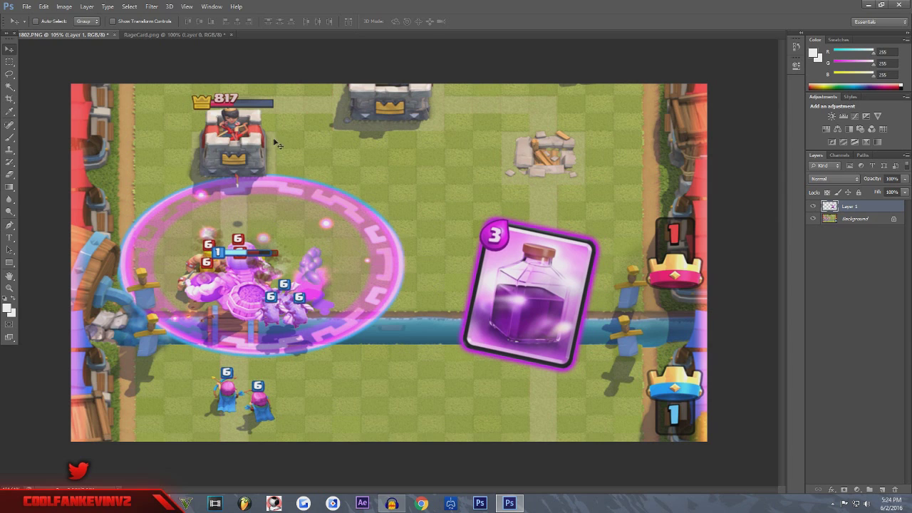
- Add the white text "RAGE SPELL" and place it over the red tower above the pink spell circle
left_click(9, 237)
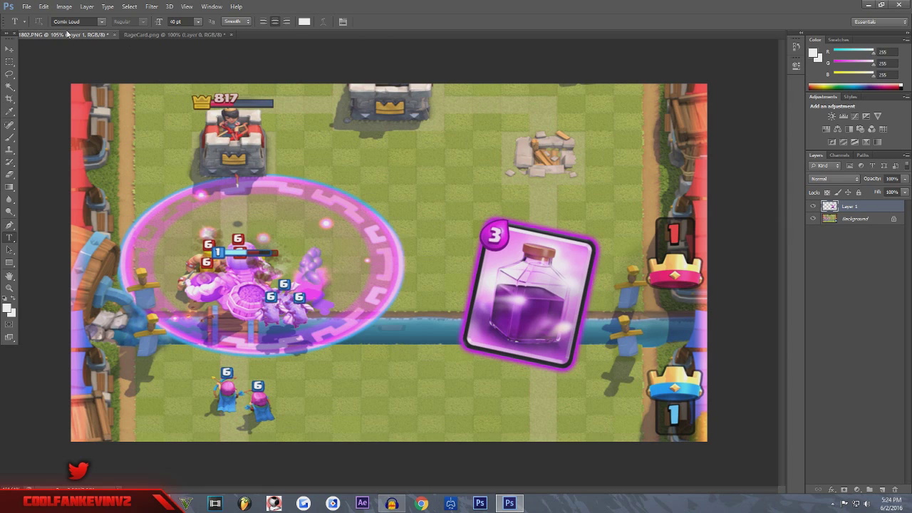
left_click(133, 163)
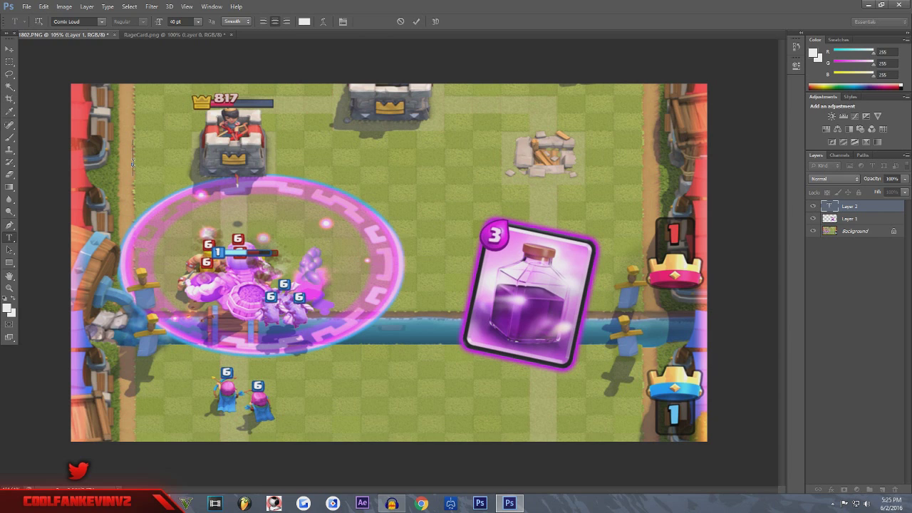
type("RAGE SPELL")
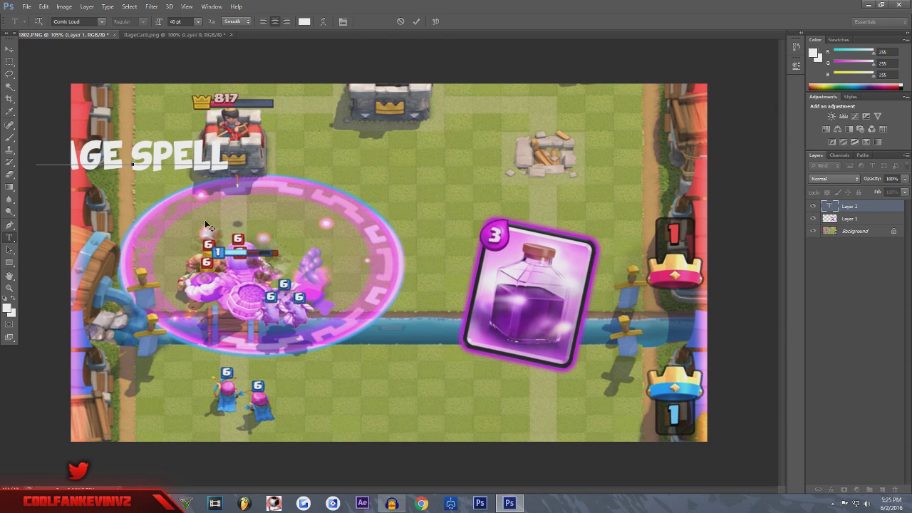
left_click_drag(205, 225, 360, 221)
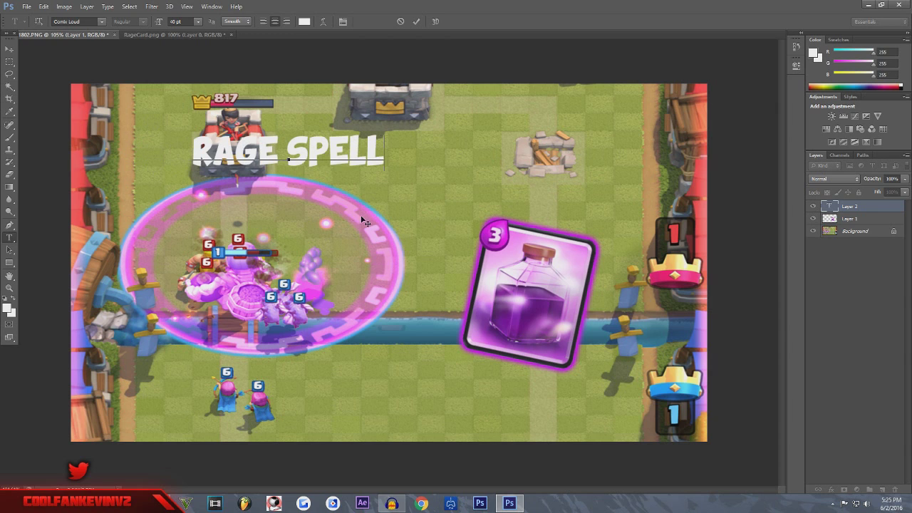
left_click(10, 50)
- Add the white text "OP" as a separate layer and center it beneath the RAGE SPELL text
left_click(10, 237)
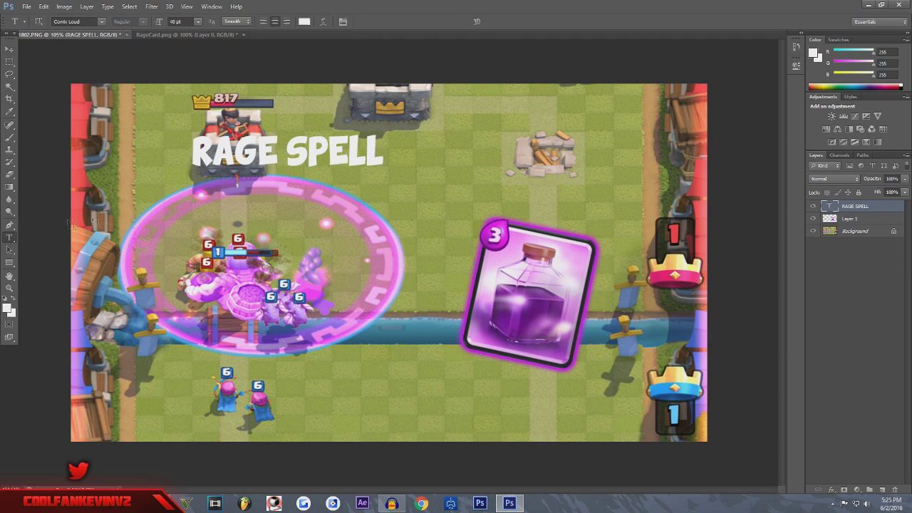
left_click(151, 211)
type("OP")
key("BackSpace")
type("P")
left_click(11, 50)
left_click_drag(152, 212, 297, 200)
- Recolor the RAGE SPELL text to purple #ad04d3
left_click(883, 219)
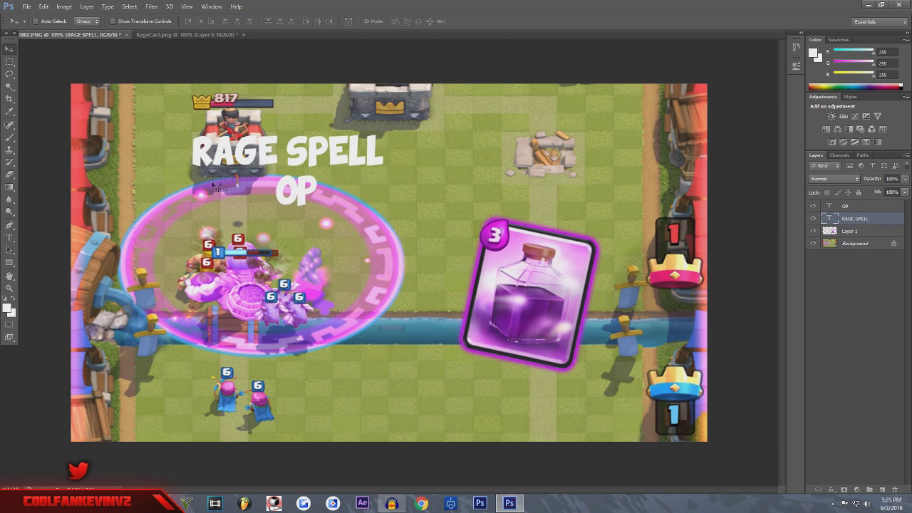
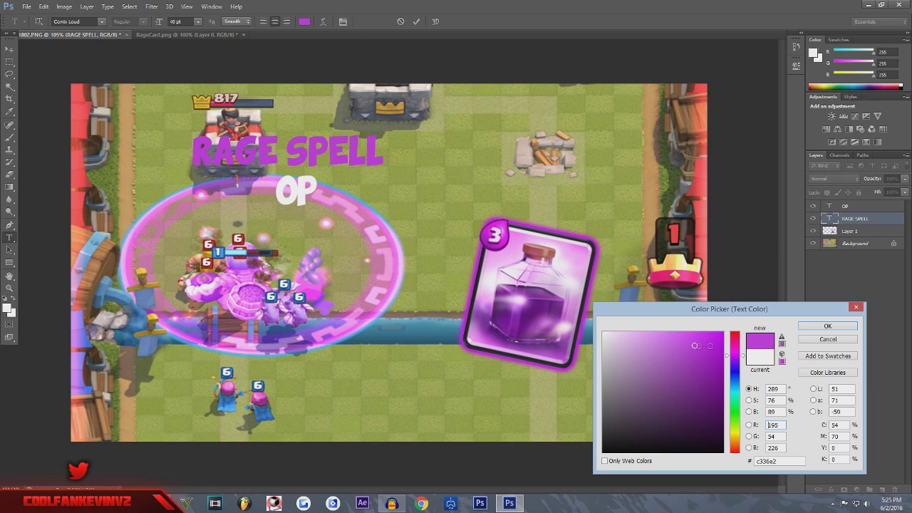
mouse_move(694, 345)
left_mouse_down()
mouse_move(719, 334)
mouse_move(721, 352)
left_mouse_up()
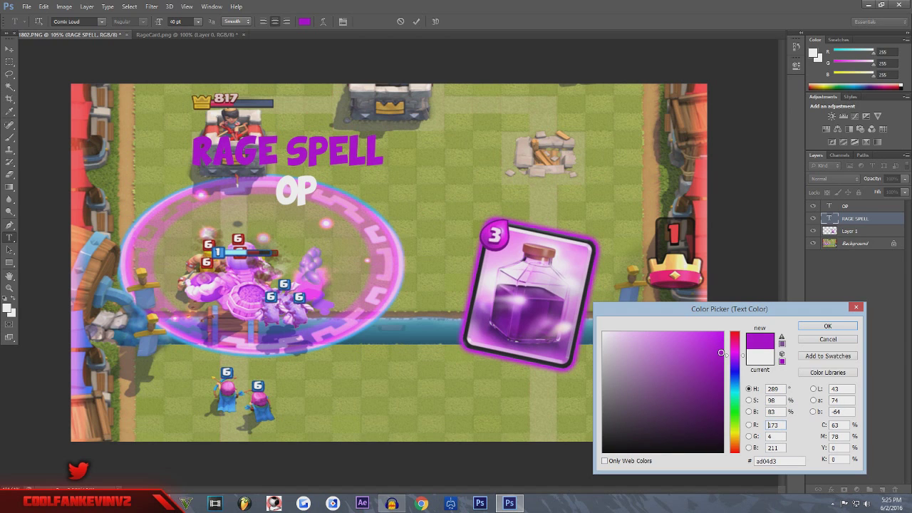
left_click(841, 327)
key("ctrl+h")
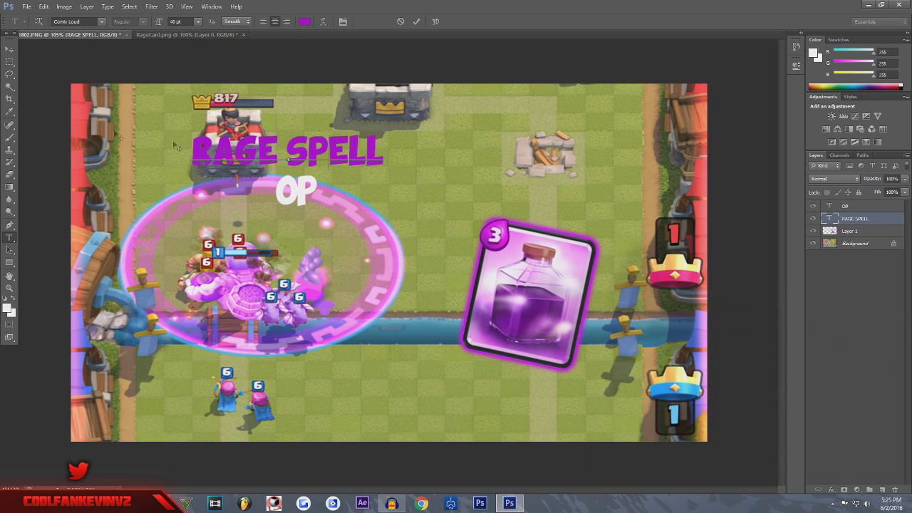
left_click(5, 52)
- Add a thin black outside stroke and a Multiply drop shadow at 75% opacity to the RAGE SPELL text
left_click(832, 490)
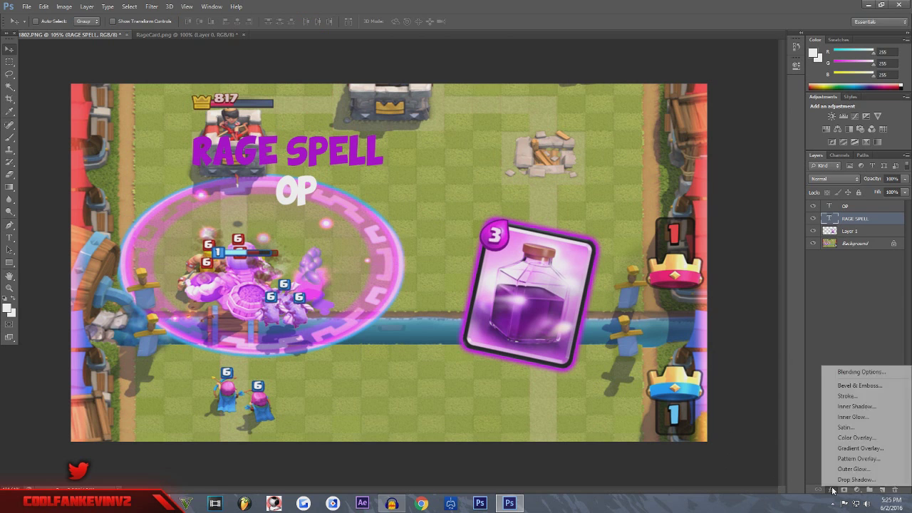
left_click(852, 397)
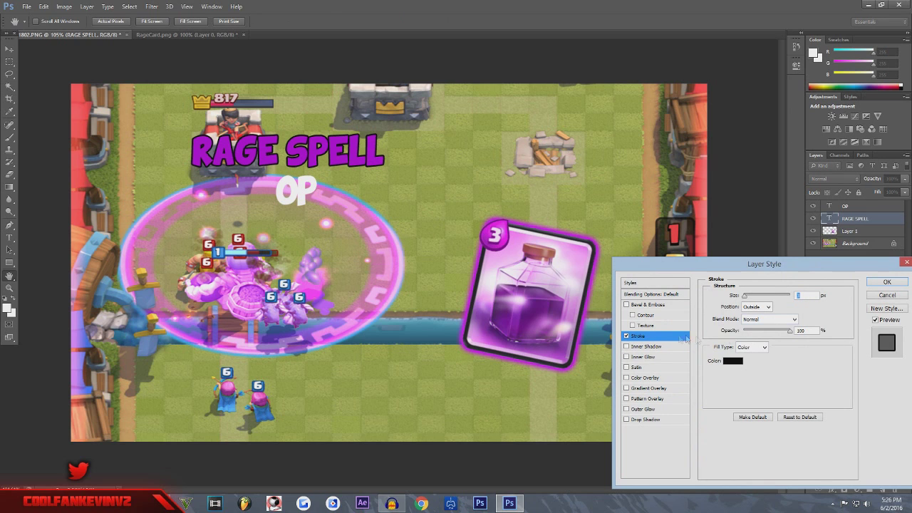
left_click_drag(744, 297, 745, 299)
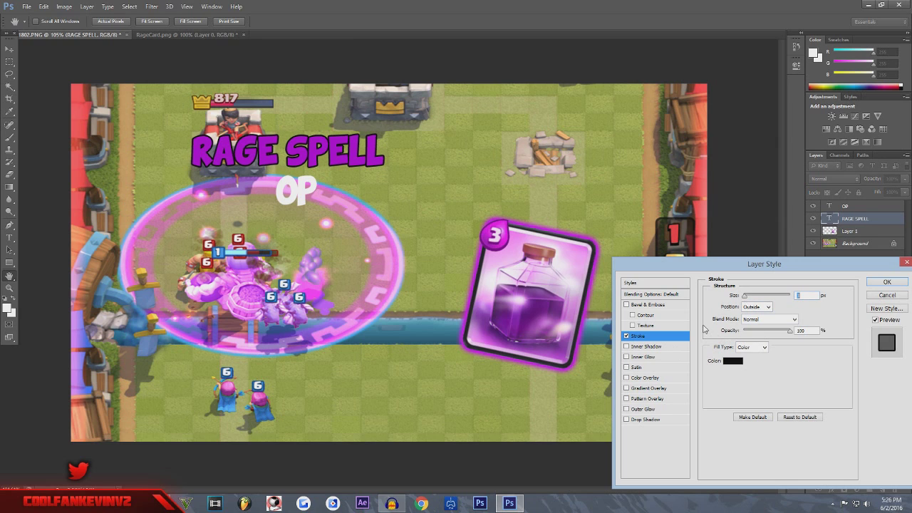
left_click(643, 419)
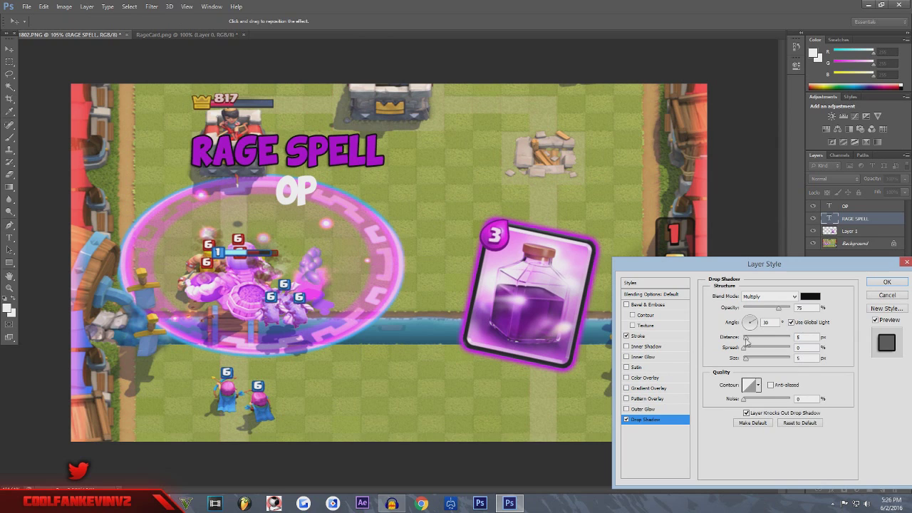
left_click_drag(747, 340, 748, 341)
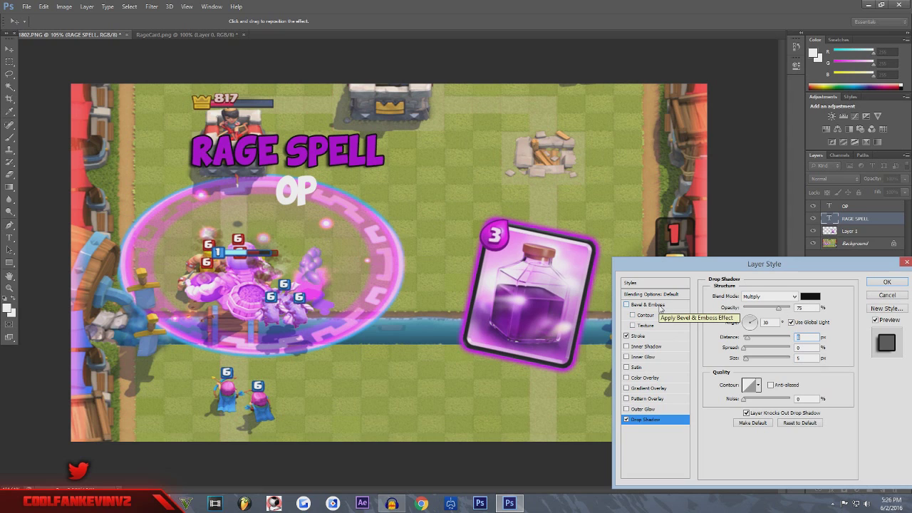
- Add a smooth Inner Bevel to the RAGE SPELL text, reduce its depth, and apply the layer style
left_click(626, 305)
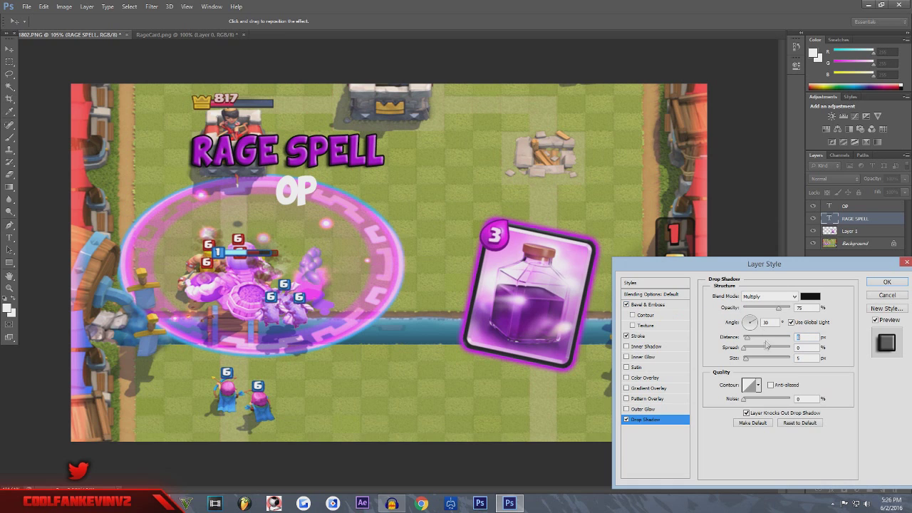
left_click_drag(746, 341, 747, 341)
left_click(656, 304)
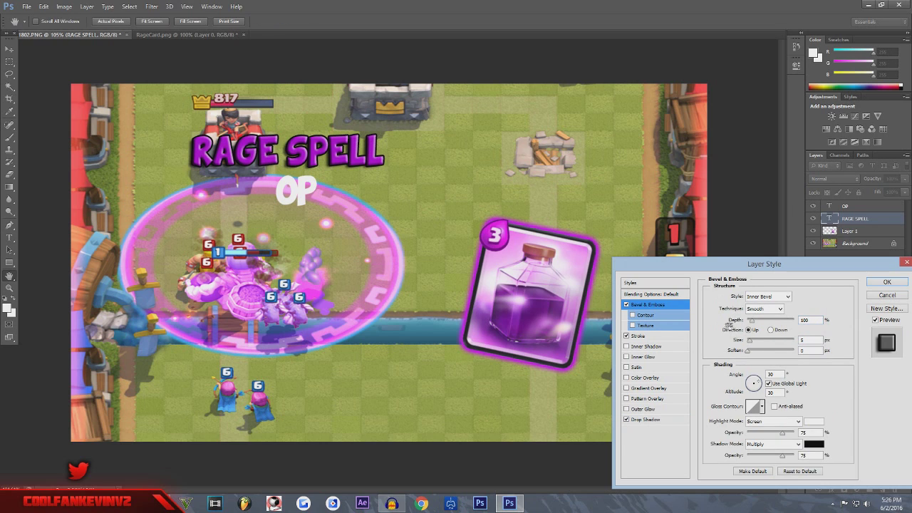
left_click_drag(753, 324, 749, 324)
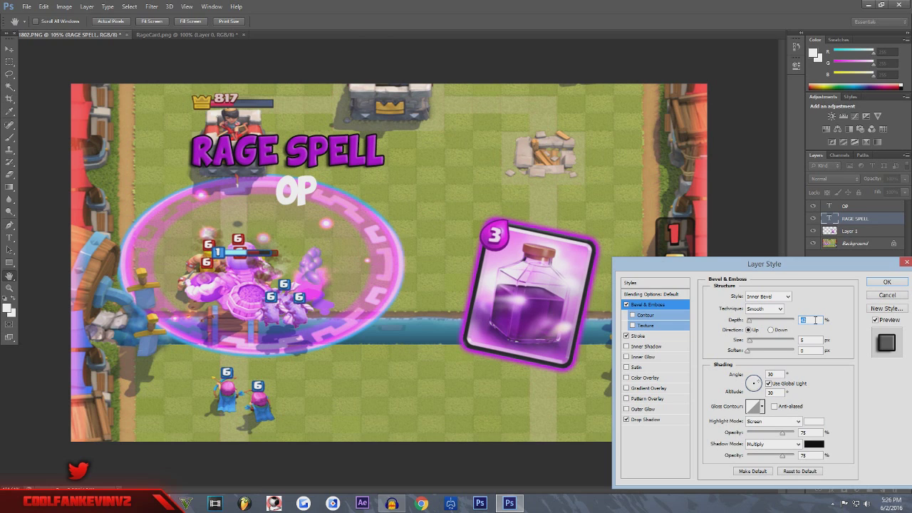
left_click(882, 283)
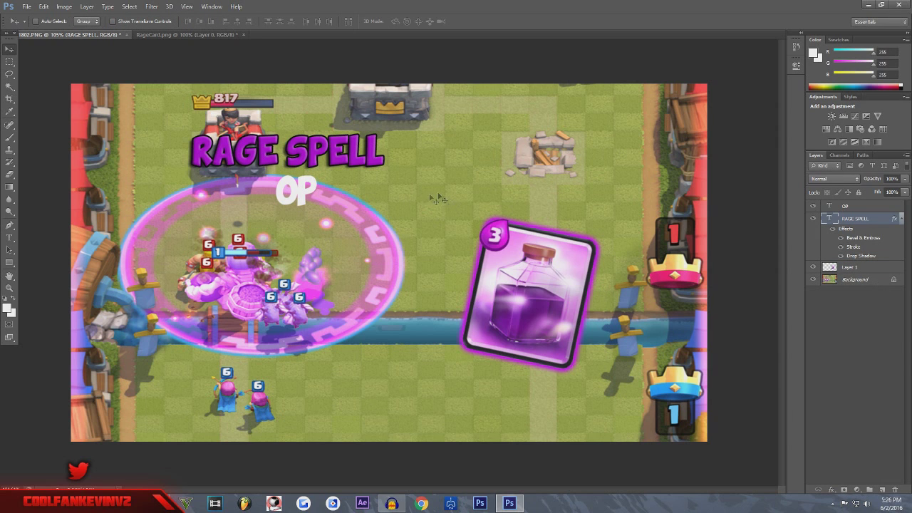
- Copy the RAGE SPELL layer style and paste it onto the OP text layer
right_click(875, 243)
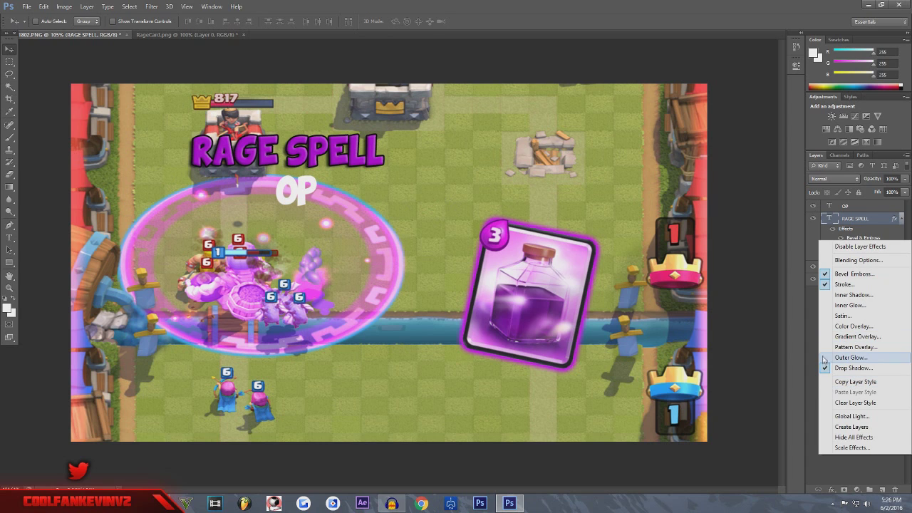
left_click(855, 381)
left_click(850, 208)
right_click(850, 207)
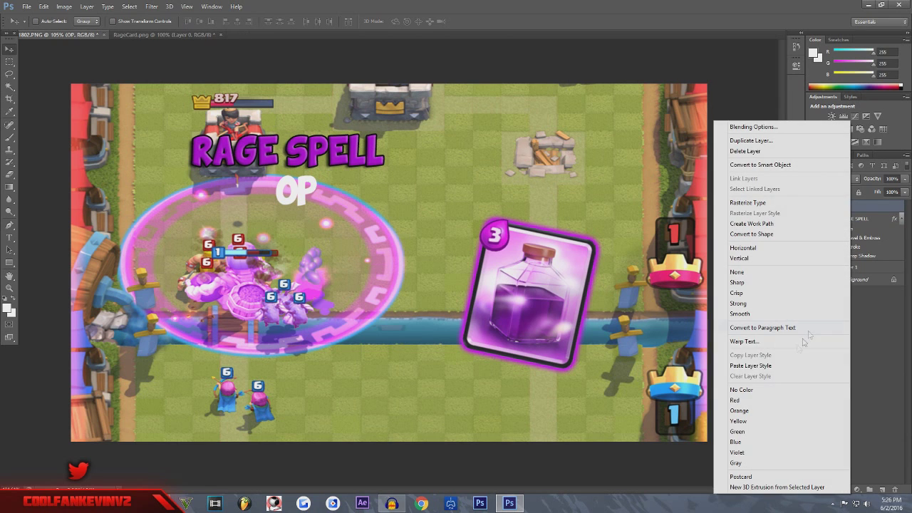
left_click(784, 371)
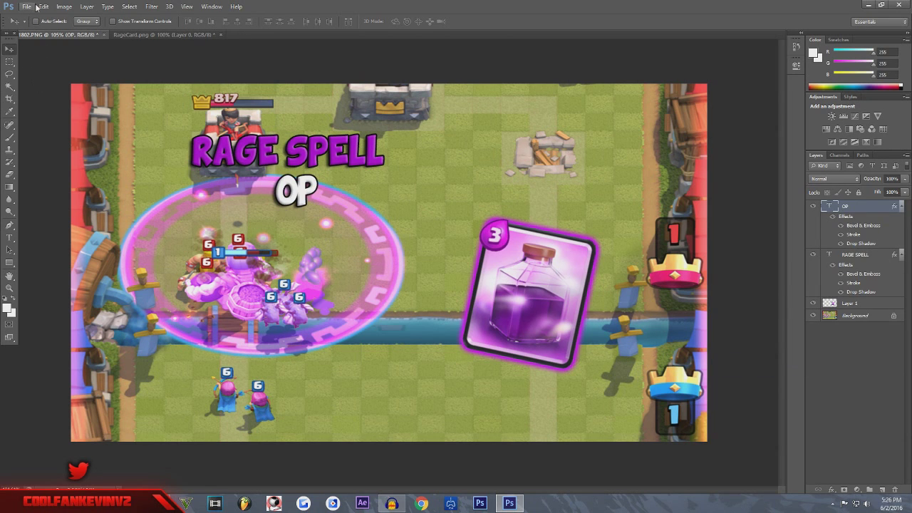
- Scale the RAGE SPELL text to about 110%, rotate it 11° clockwise, and place it in the image's upper-right corner above the rage card
left_click(848, 257)
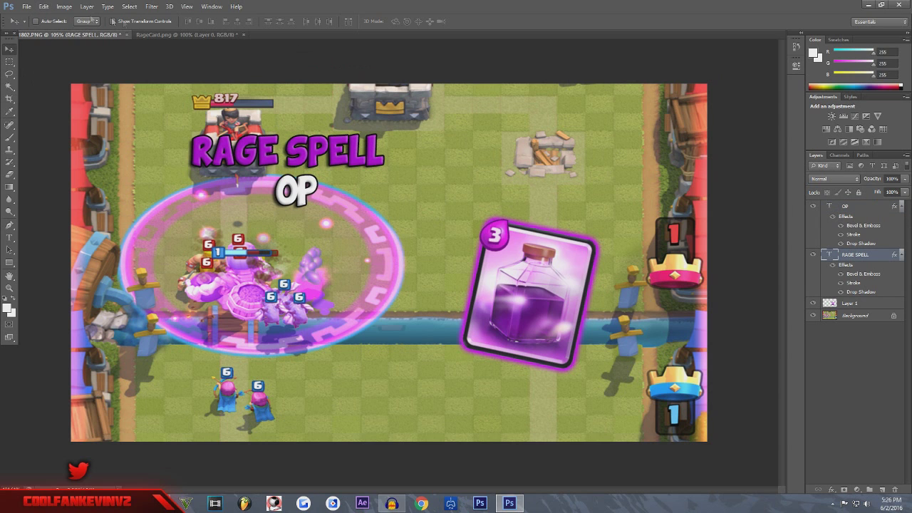
left_click(44, 6)
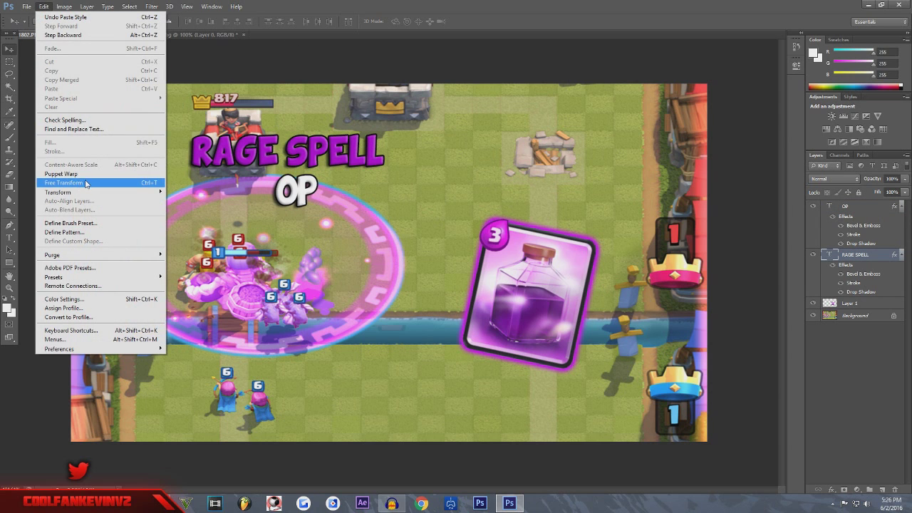
left_click(64, 182)
left_click_drag(285, 151, 209, 136)
left_click_drag(101, 174, 98, 139)
left_click_drag(162, 121, 541, 134)
left_click_drag(484, 136, 482, 139)
left_click_drag(675, 164, 706, 178)
left_click_drag(578, 134, 595, 127)
left_click_drag(700, 168, 698, 174)
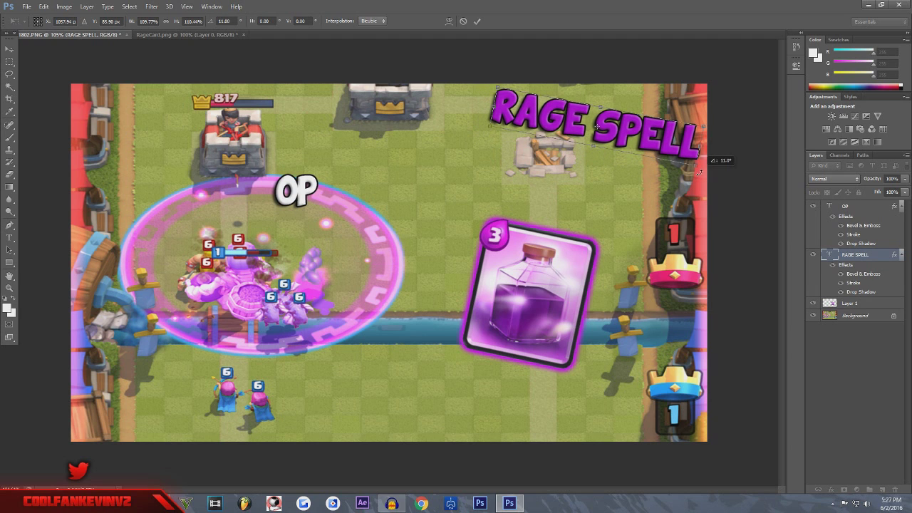
left_click(10, 48)
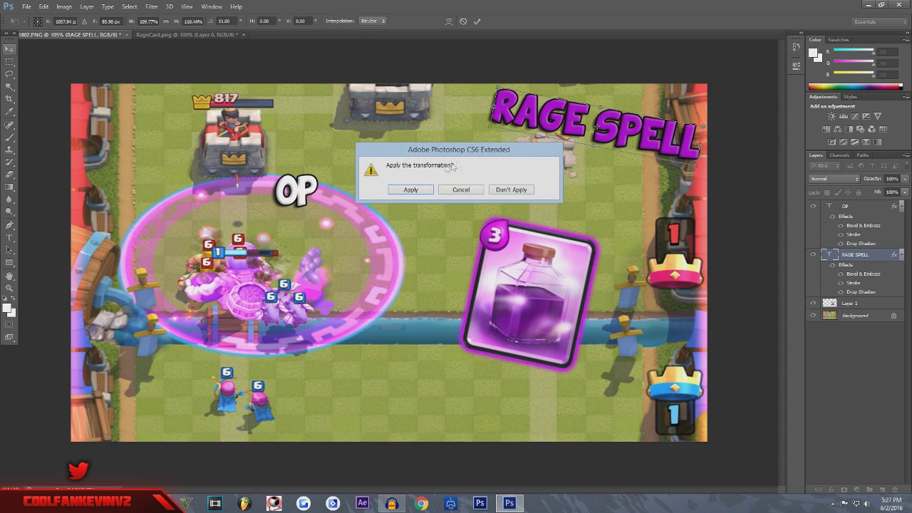
left_click(411, 189)
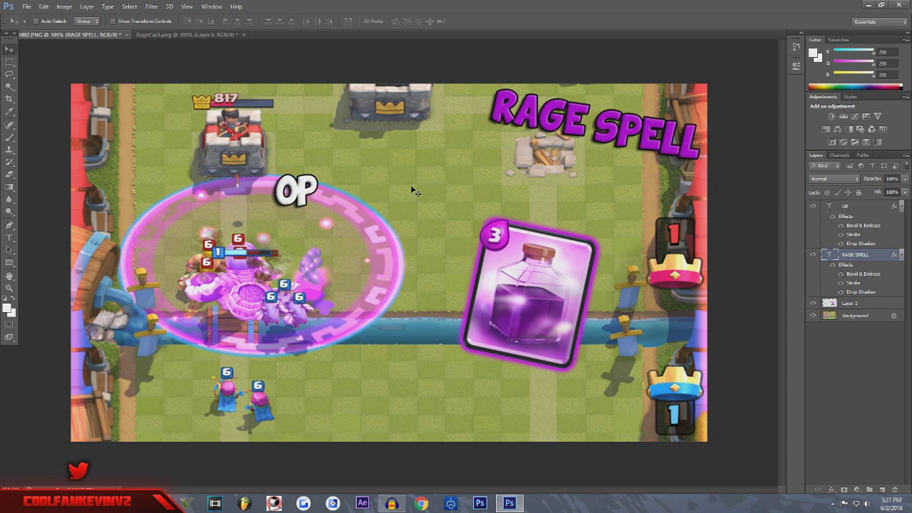
- Move the OP text directly beneath the RAGE SPELL text and rotate it about 12° clockwise to match its slant
left_click(857, 213)
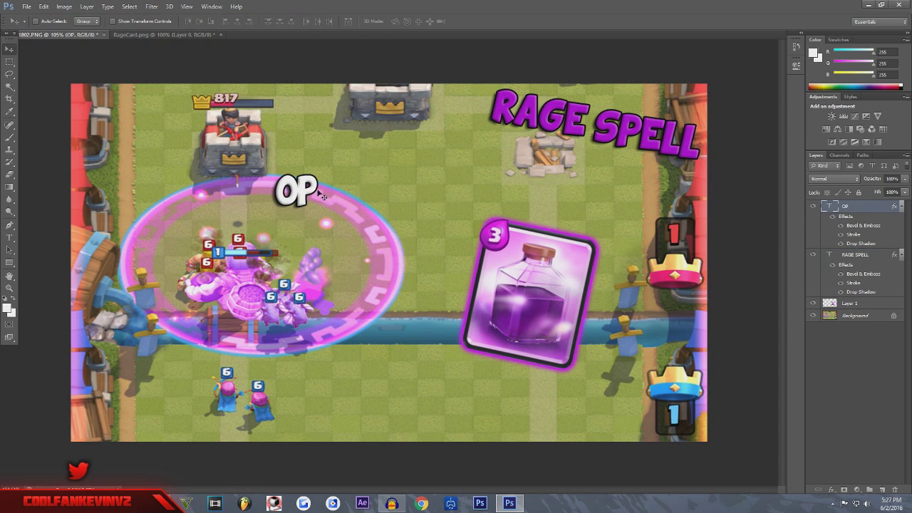
left_click_drag(305, 190, 589, 157)
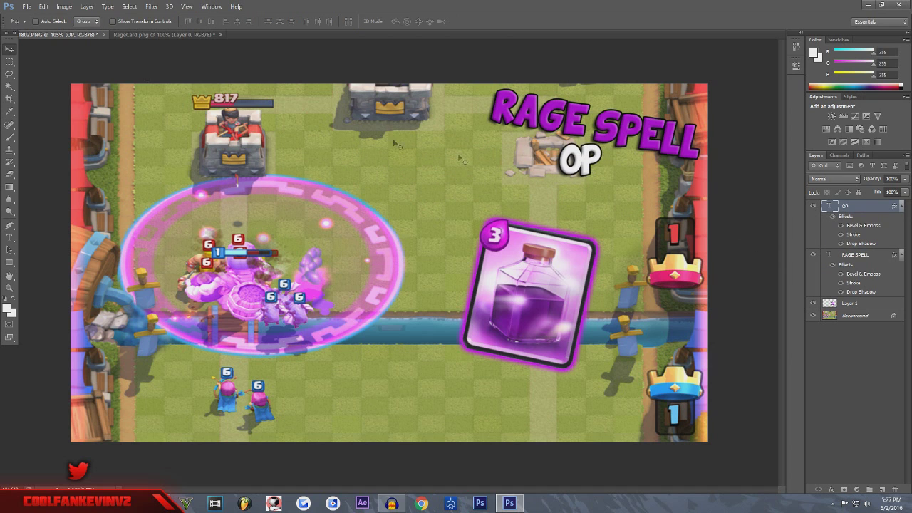
left_click(44, 7)
left_click(89, 186)
left_click_drag(627, 226, 612, 211)
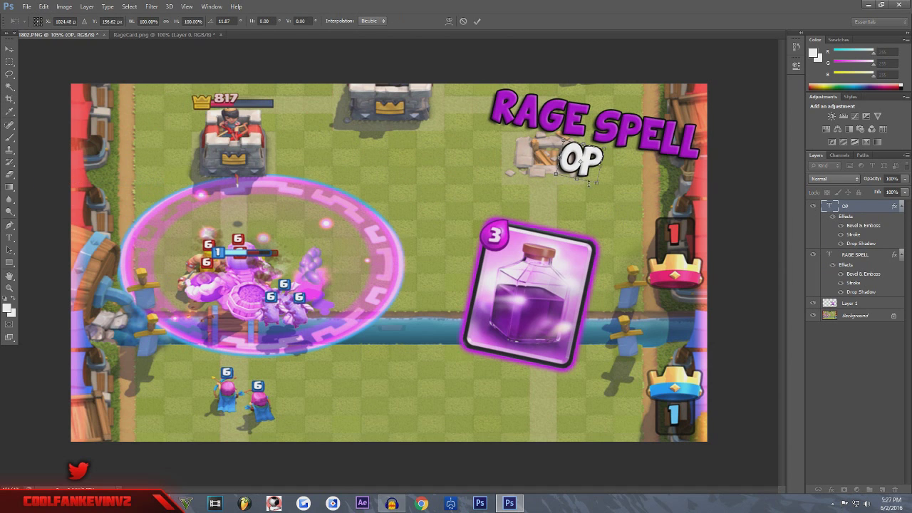
mouse_move(582, 166)
left_mouse_down()
mouse_move(653, 143)
mouse_move(590, 164)
left_mouse_up()
left_click(10, 49)
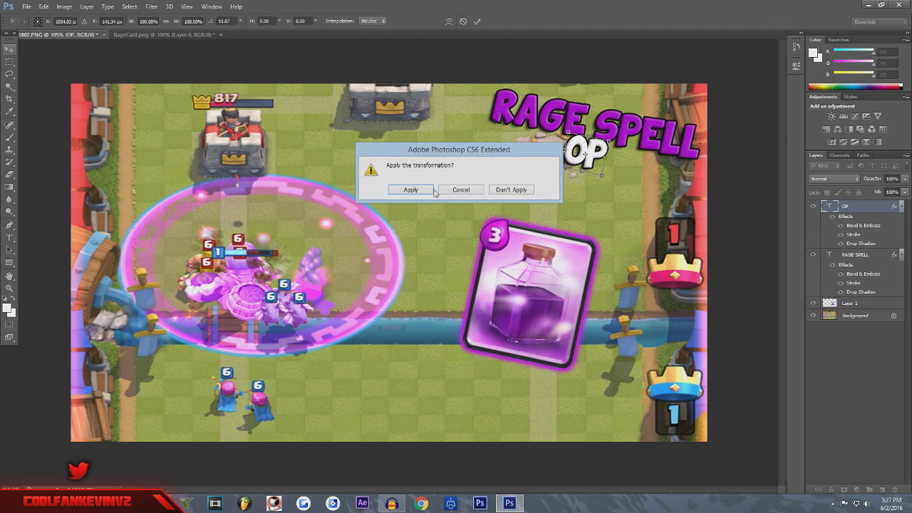
left_click(428, 191)
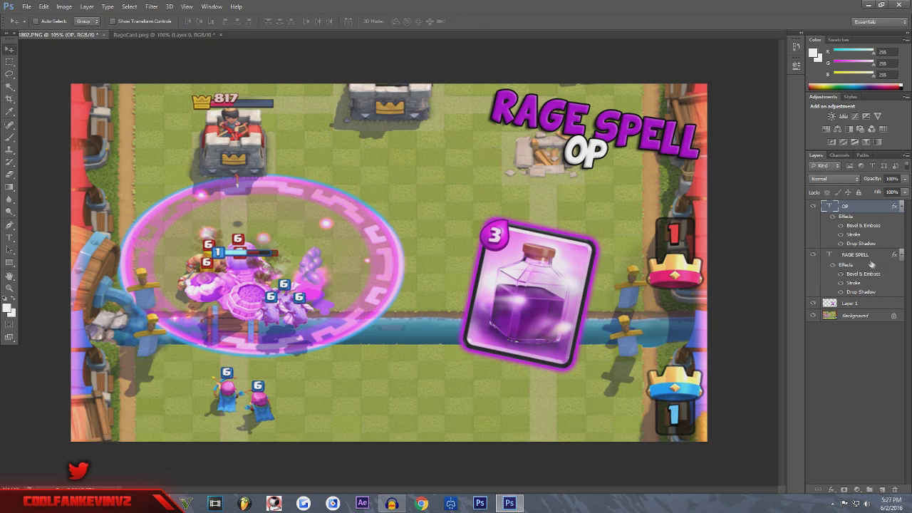
- Move the RAGE SPELL layer above the OP layer and nudge the OP text slightly left
left_click(868, 261)
left_click_drag(868, 260, 855, 203)
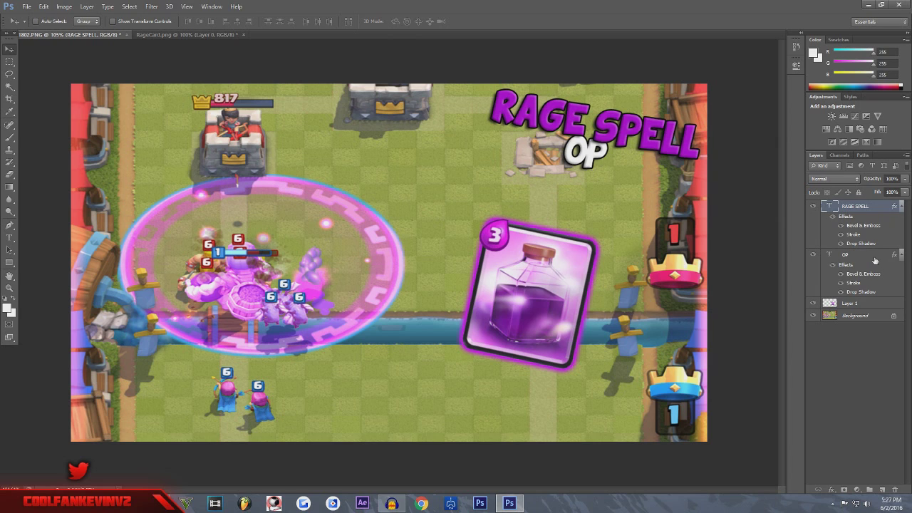
left_click(589, 165)
left_click_drag(590, 165, 587, 164)
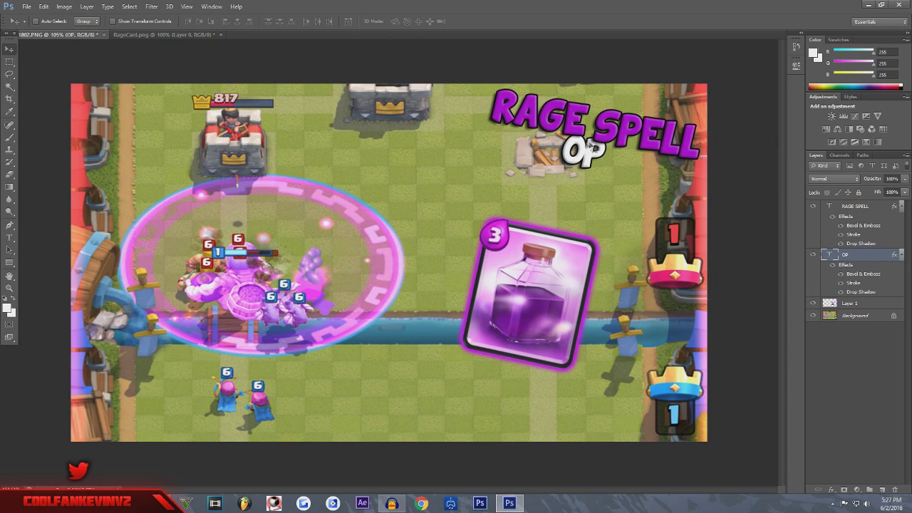
- Shift the rage card slightly right and up beneath the title text
left_click(845, 310)
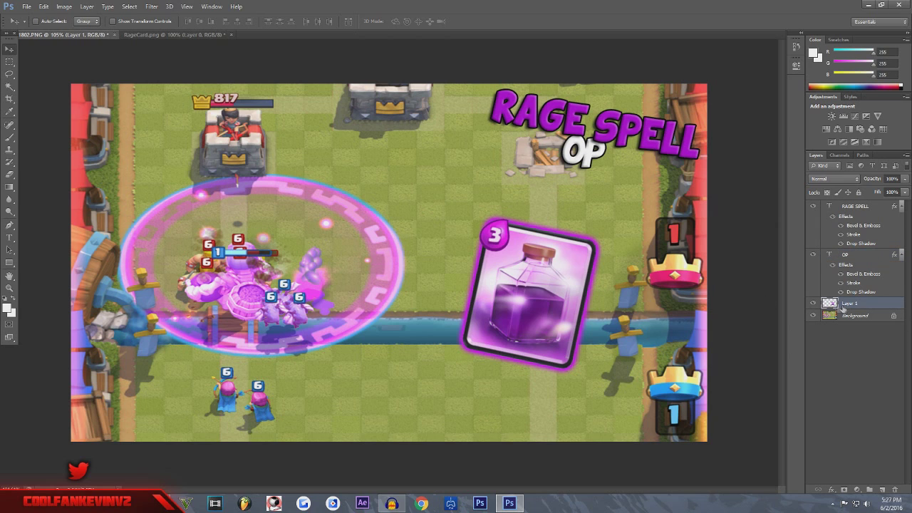
left_click_drag(538, 326, 552, 320)
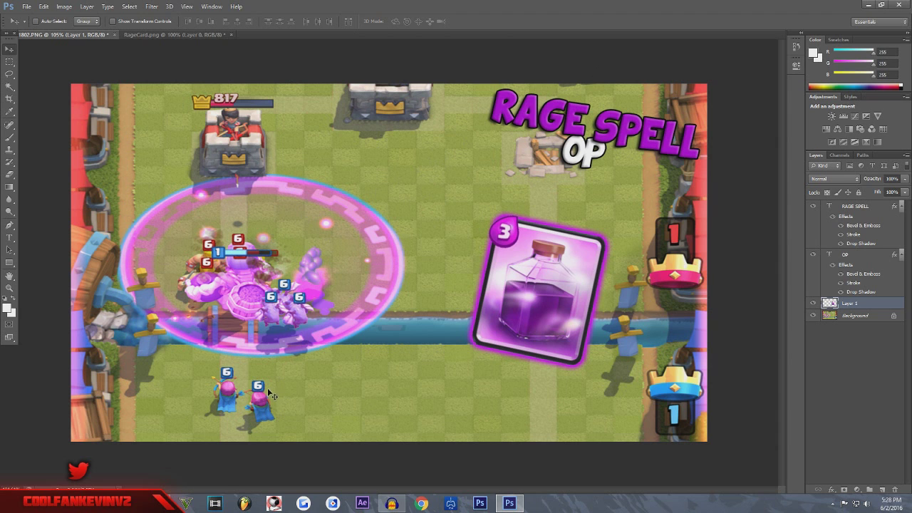
- Switch to the browser and run a Google image search for "ARROW clash royale png"
mouse_move(62, 502)
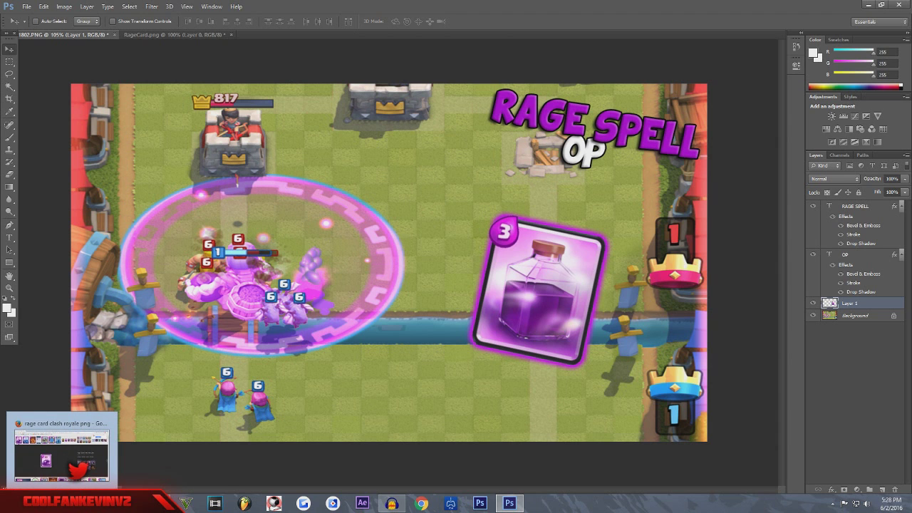
left_click(62, 503)
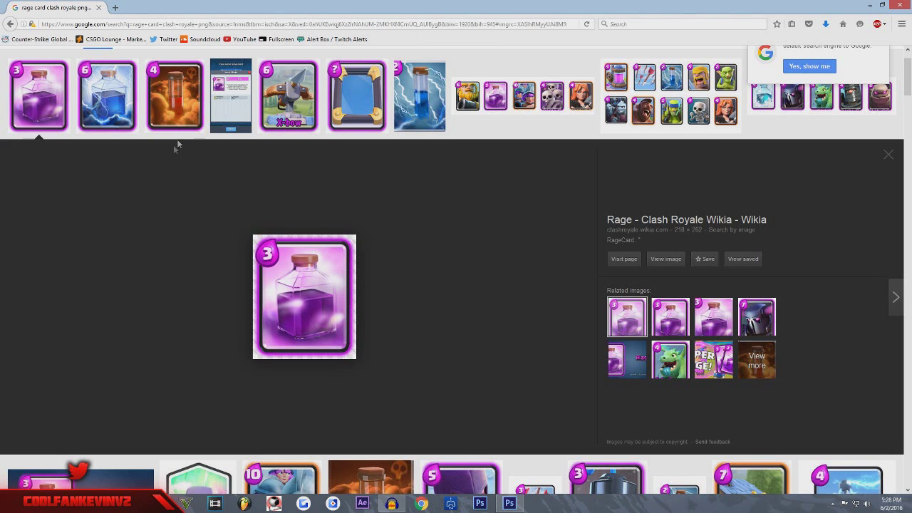
scroll(177, 145, "up", 1)
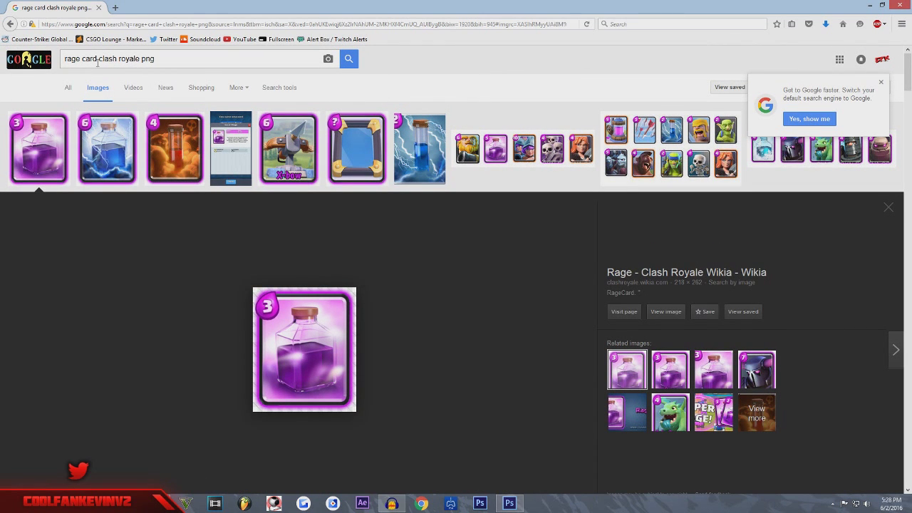
left_click_drag(98, 59, 53, 61)
type("ARROW")
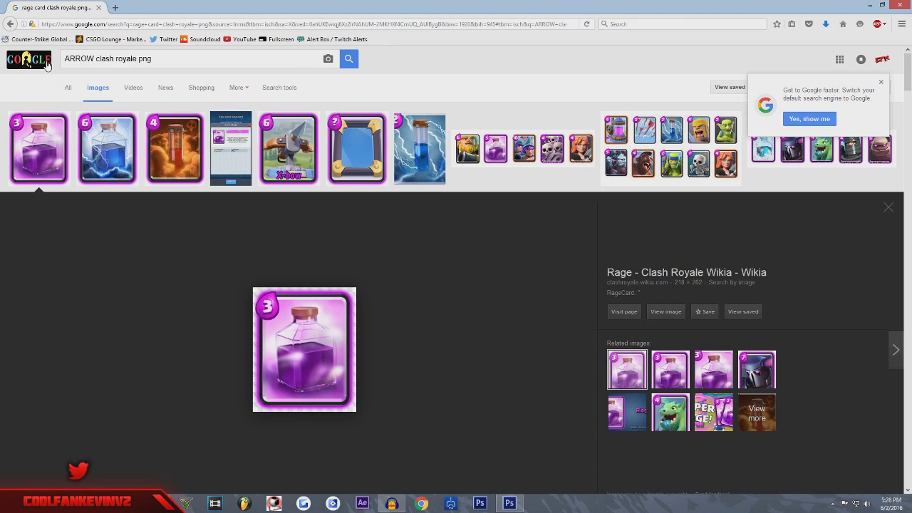
key("Return")
- Change the image search query to "ARROW png" and run it
left_click_drag(137, 59, 97, 59)
key("BackSpace")
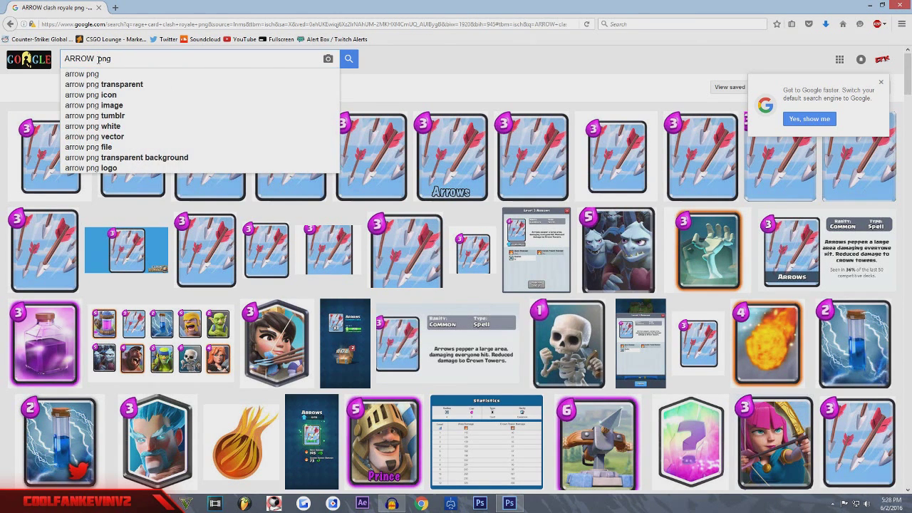
key("Return")
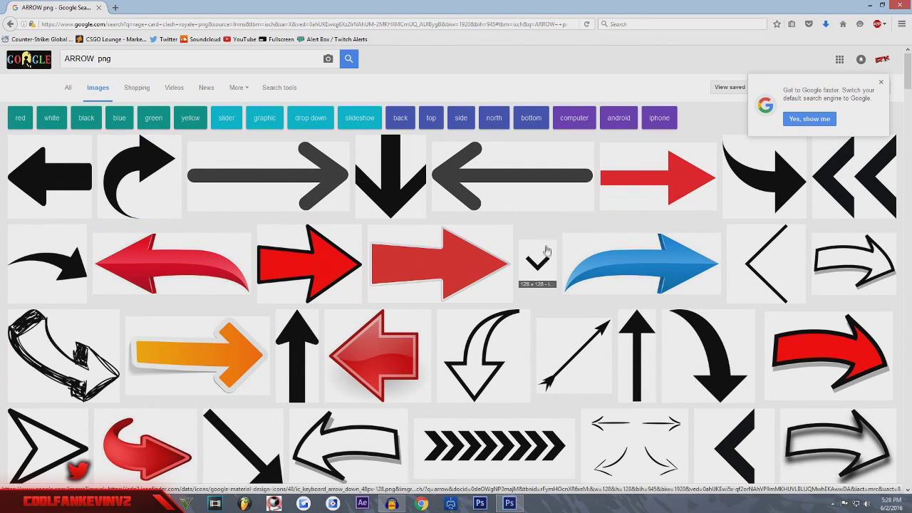
- Save the curved red left-pointing arrow as Arrow_Red_Left_PNG_Transparent_Clip_Art_Image in the Clash Royale Thumbnail Tutorial folder
left_click(184, 253)
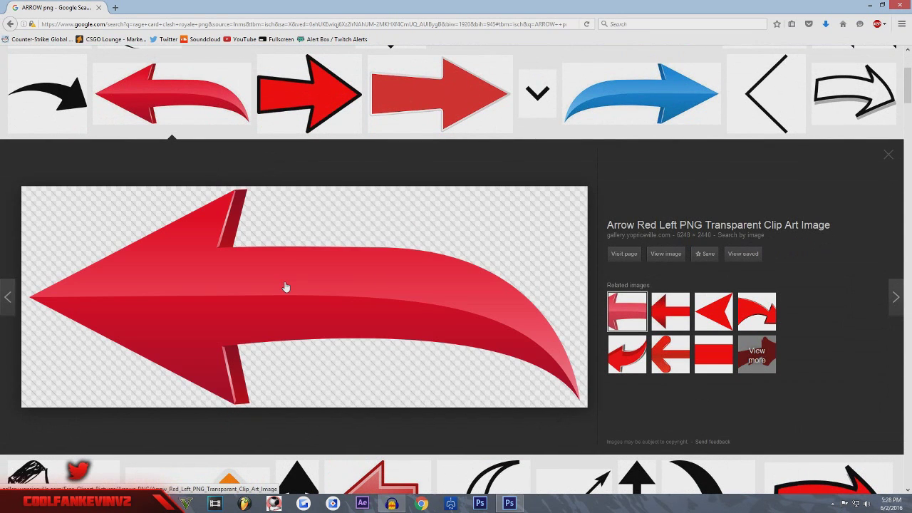
right_click(286, 287)
left_click(322, 401)
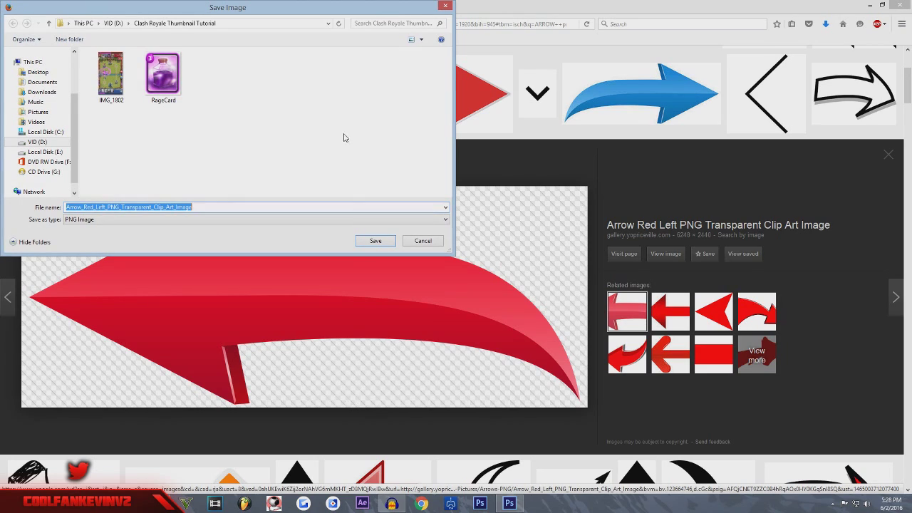
left_click(360, 244)
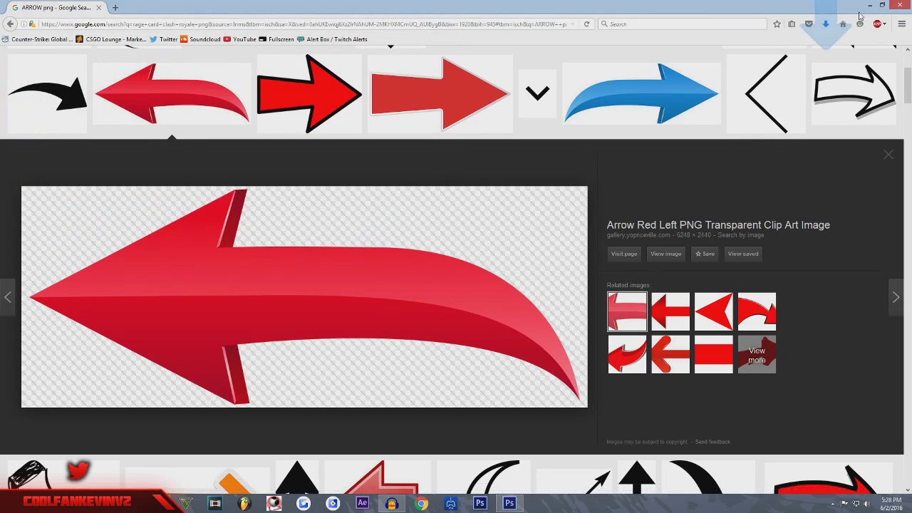
- Switch to Photoshop, open the saved red arrow PNG, and bring the arrow into the thumbnail document
left_click(868, 7)
left_click(26, 7)
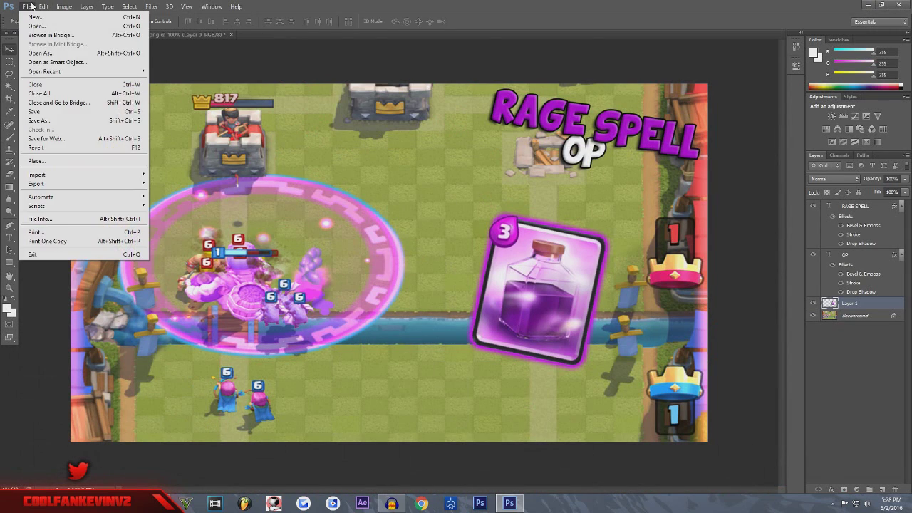
left_click(37, 26)
double_click(404, 190)
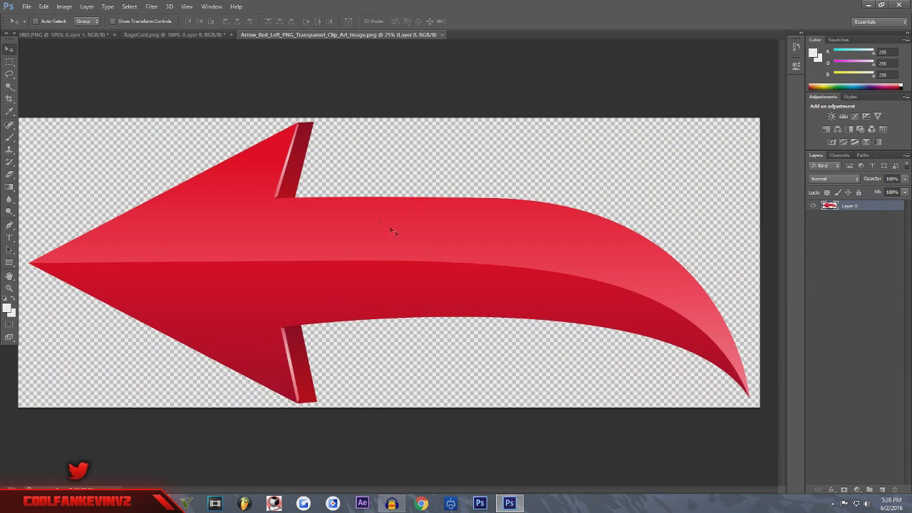
left_click_drag(395, 230, 460, 203)
- Scale the arrow to about 6.4%, rotate it about 10° counterclockwise, and place it above the rage card pointing at the rage circle
left_click(44, 7)
left_click(64, 182)
left_click_drag(407, 321, 197, 114)
left_click_drag(689, 452, 550, 191)
left_click_drag(383, 204, 428, 198)
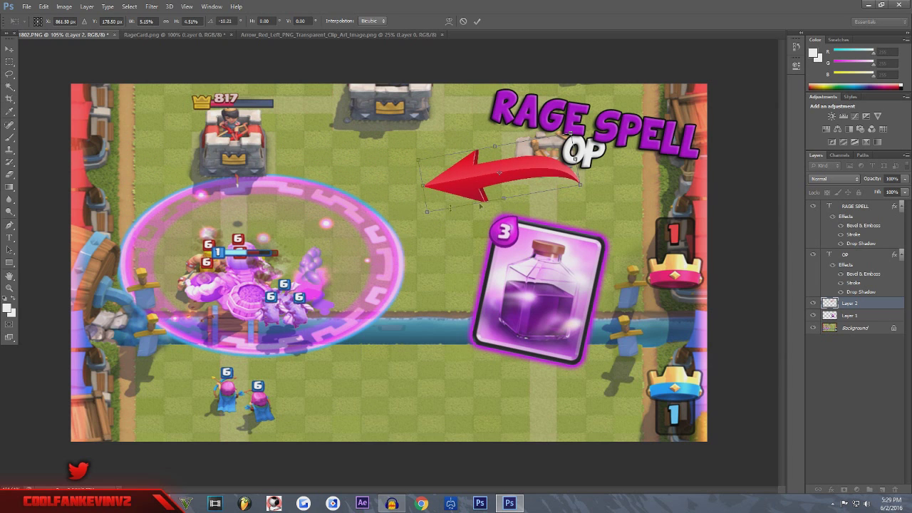
left_click_drag(579, 183, 620, 197)
left_click_drag(544, 178, 535, 200)
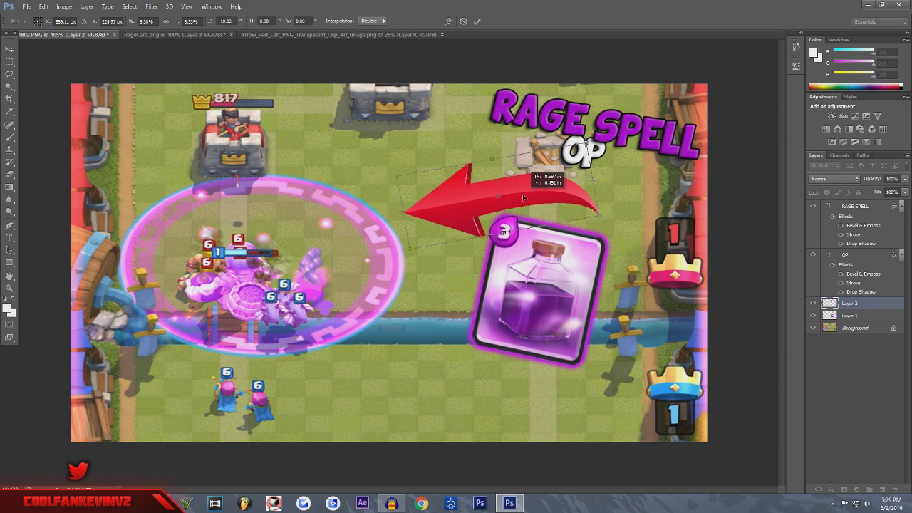
key("Return")
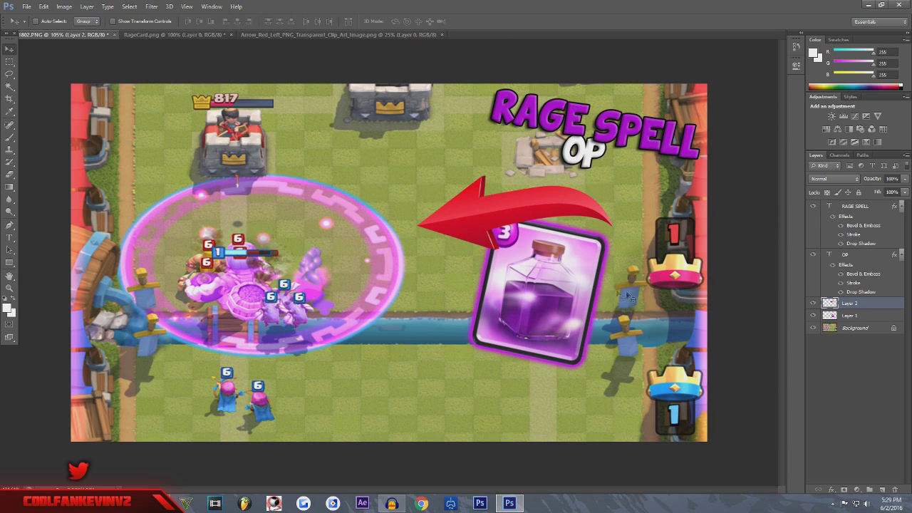
- Shift the rage card down and slightly right, and enlarge and slightly tilt the arrow counterclockwise in the space above it
left_click(846, 315)
left_click_drag(530, 300, 549, 355)
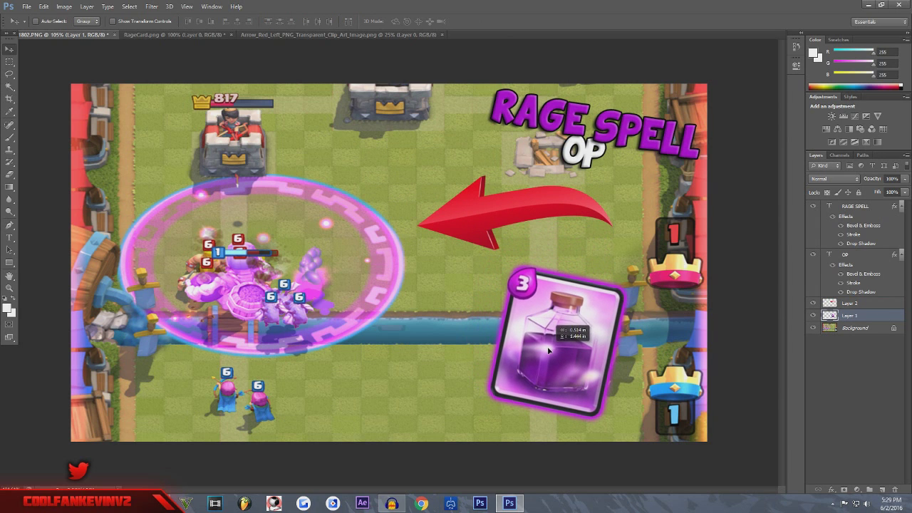
left_click(854, 304)
left_click(46, 8)
left_click(64, 182)
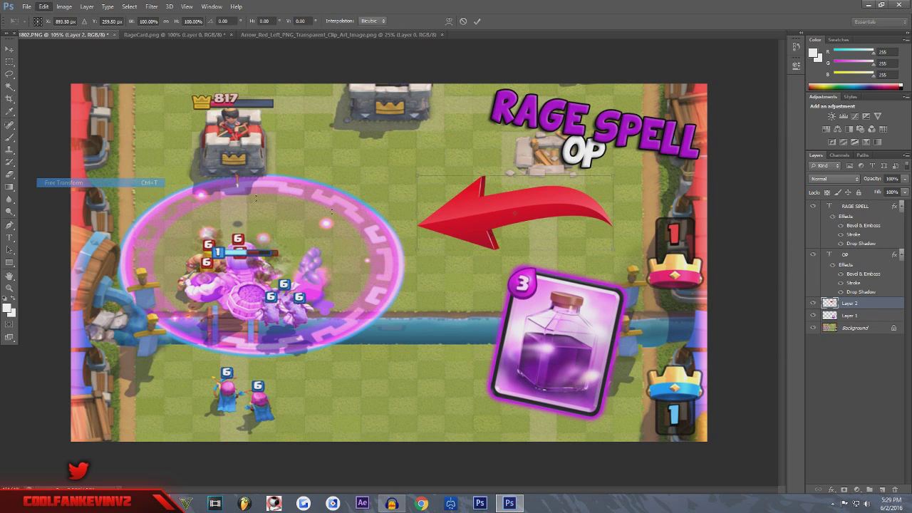
left_click_drag(648, 258, 688, 255)
left_click_drag(641, 236, 659, 235)
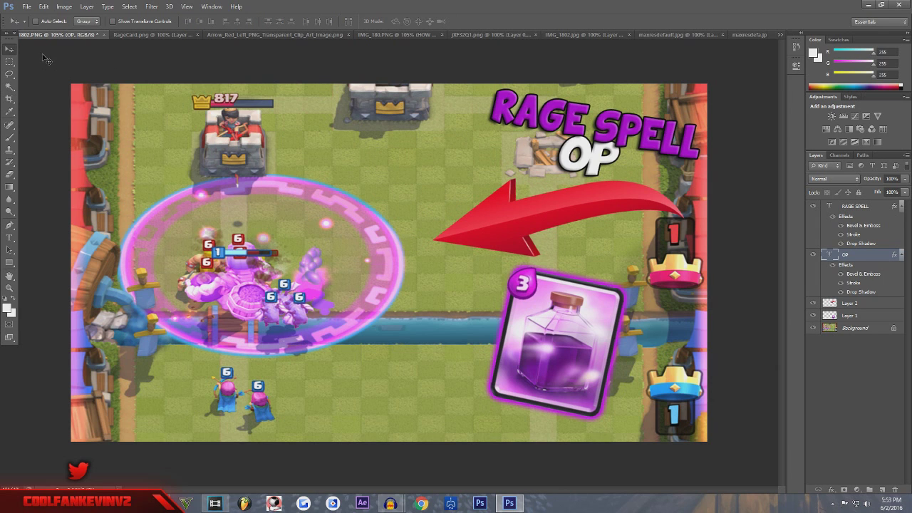
- Try to save the thumbnail as a JPEG copy named IMG_1802.jpg, replacing the existing file
left_click(27, 8)
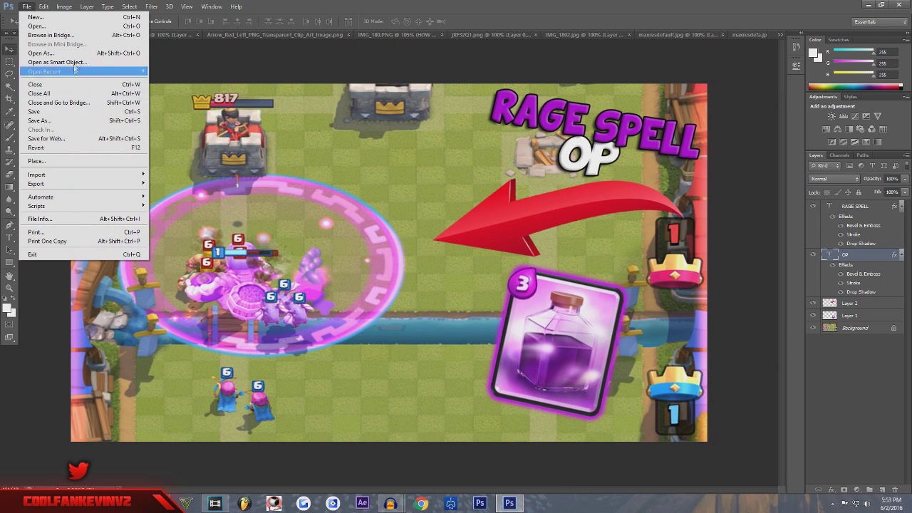
left_click(182, 49)
left_click(27, 7)
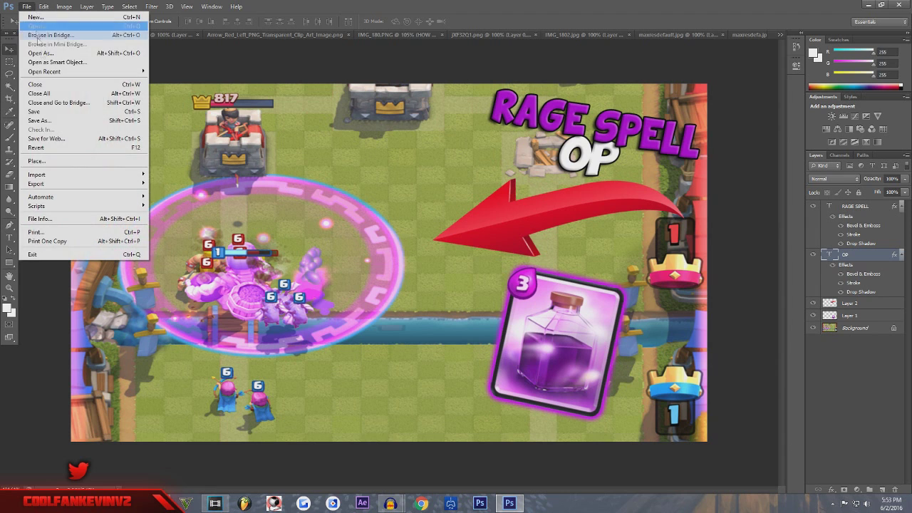
left_click(42, 118)
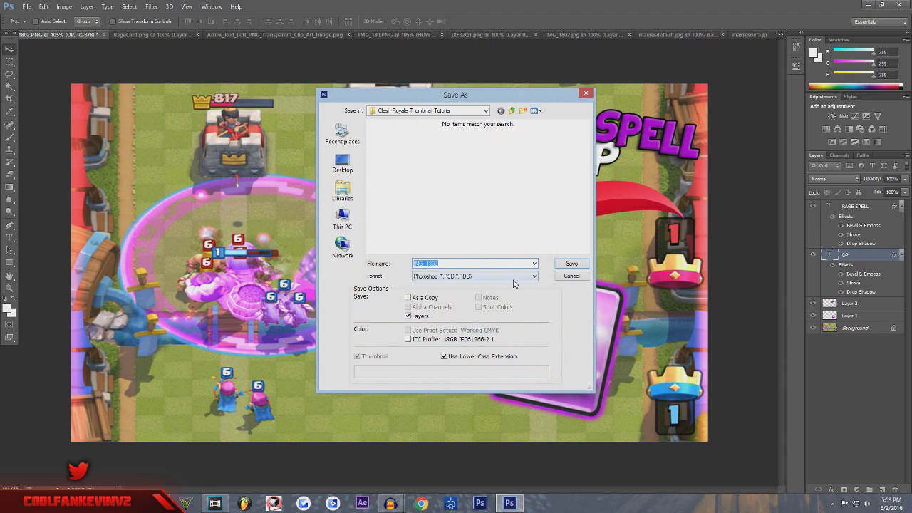
left_click(514, 278)
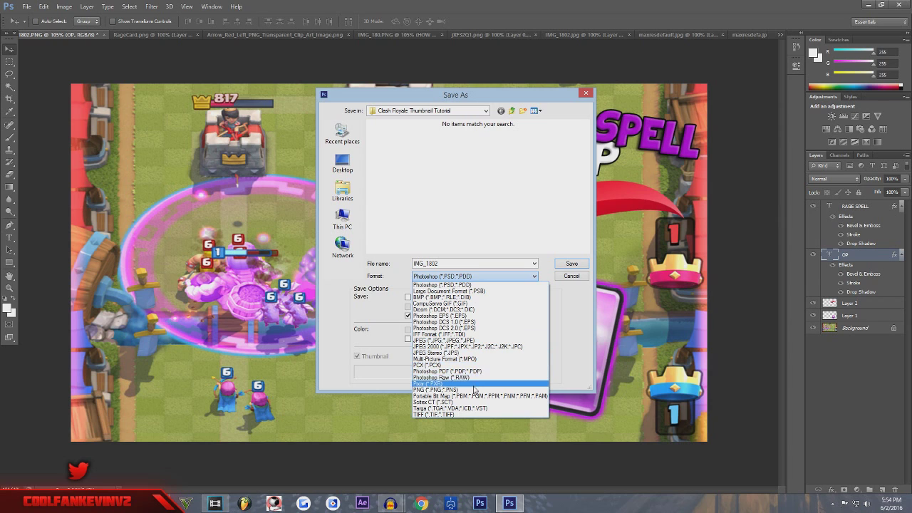
left_click(476, 341)
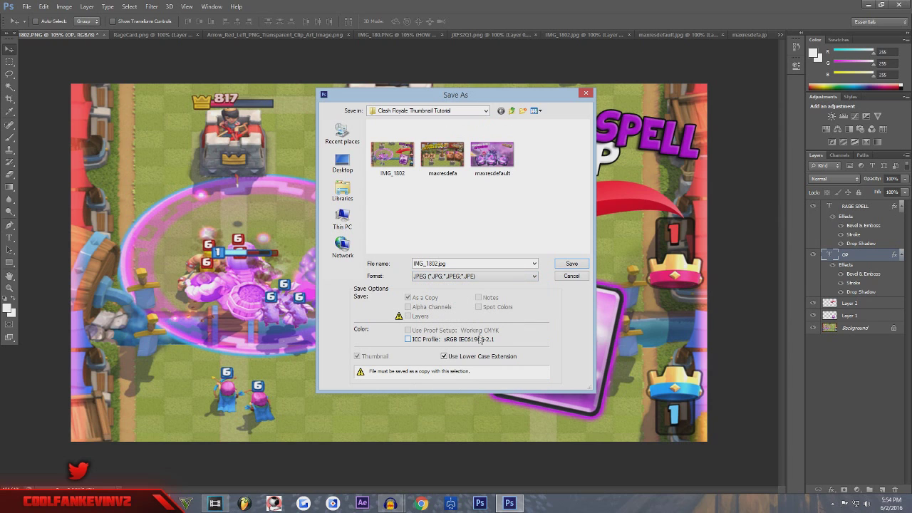
left_click(563, 265)
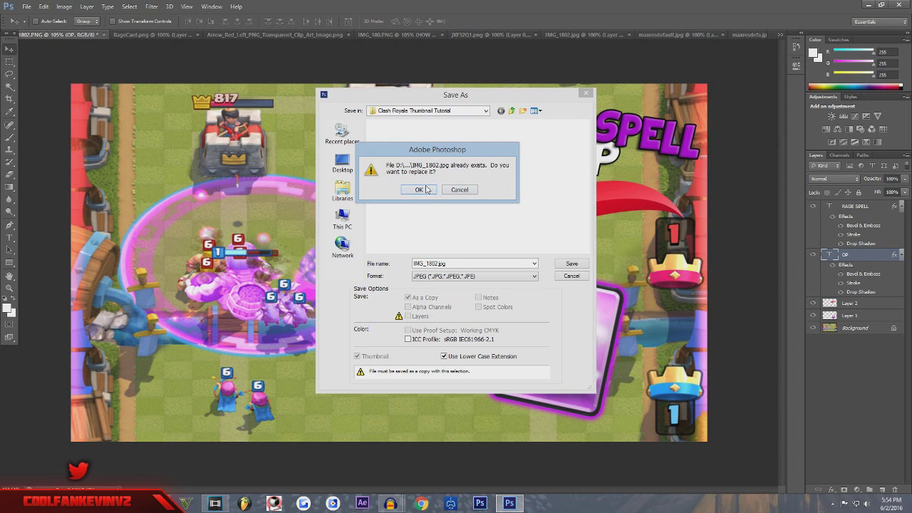
left_click(426, 191)
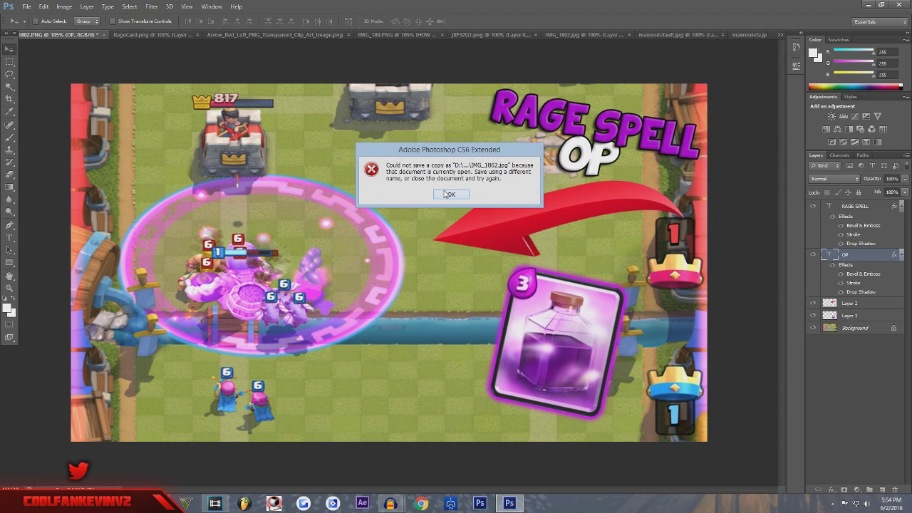
left_click(449, 194)
- Save the thumbnail as a JPEG copy named "Clash Rage" with quality 12 (Maximum) in the Clash Royale Thumbnail Tutorial folder
left_click(27, 6)
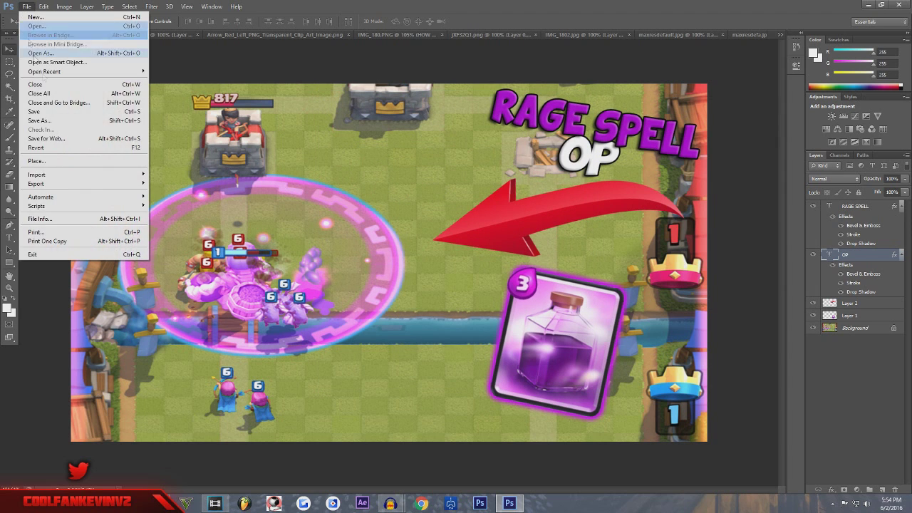
left_click(61, 121)
left_click(491, 276)
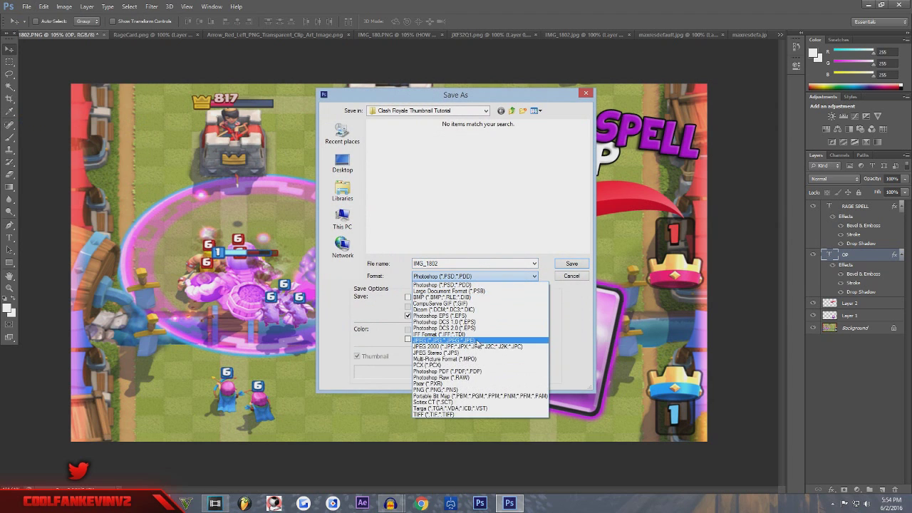
left_click(480, 342)
left_click(458, 263)
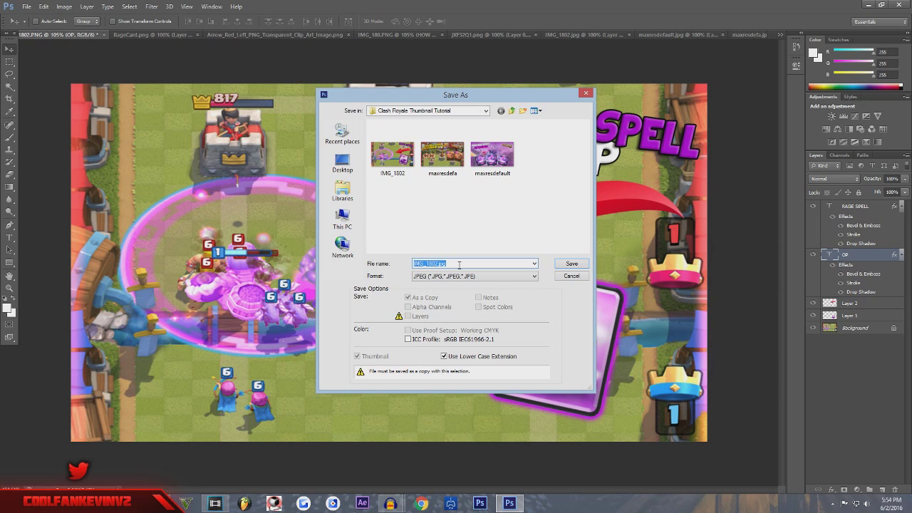
type("Clash Rage")
left_click(567, 265)
left_click_drag(478, 177, 566, 183)
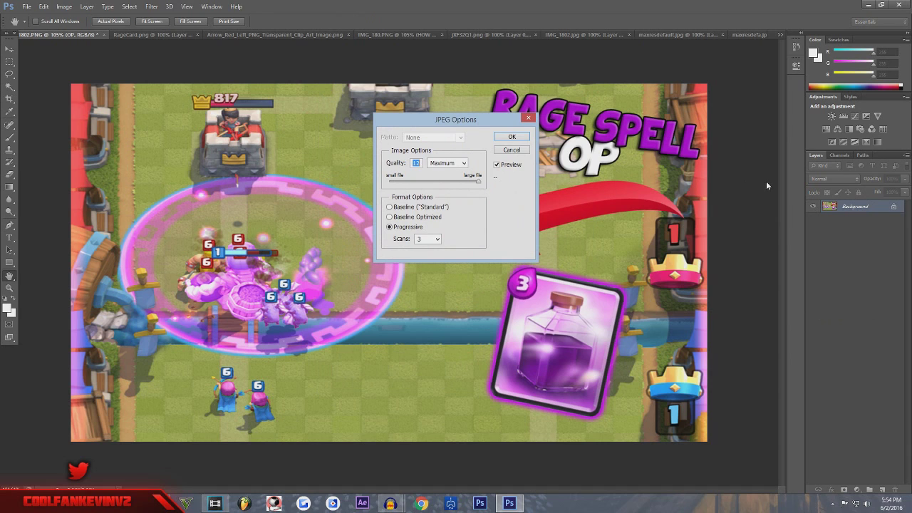
left_click(511, 136)
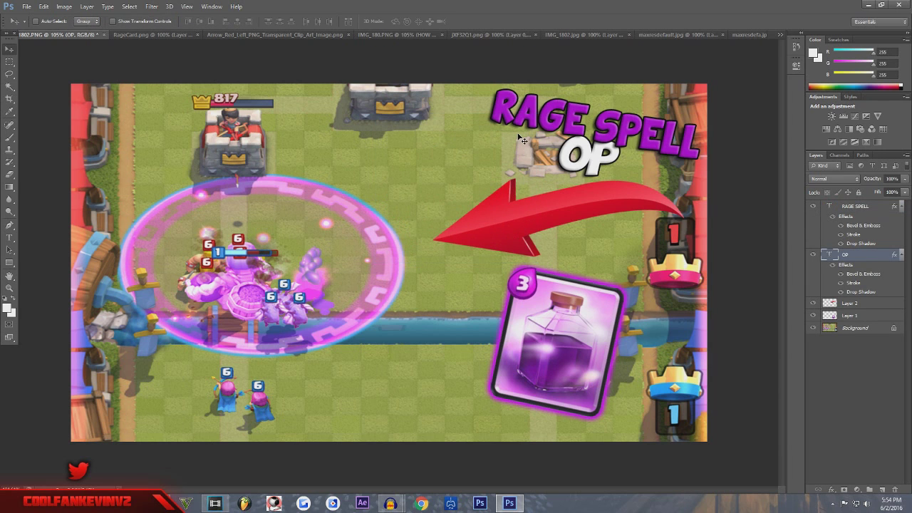